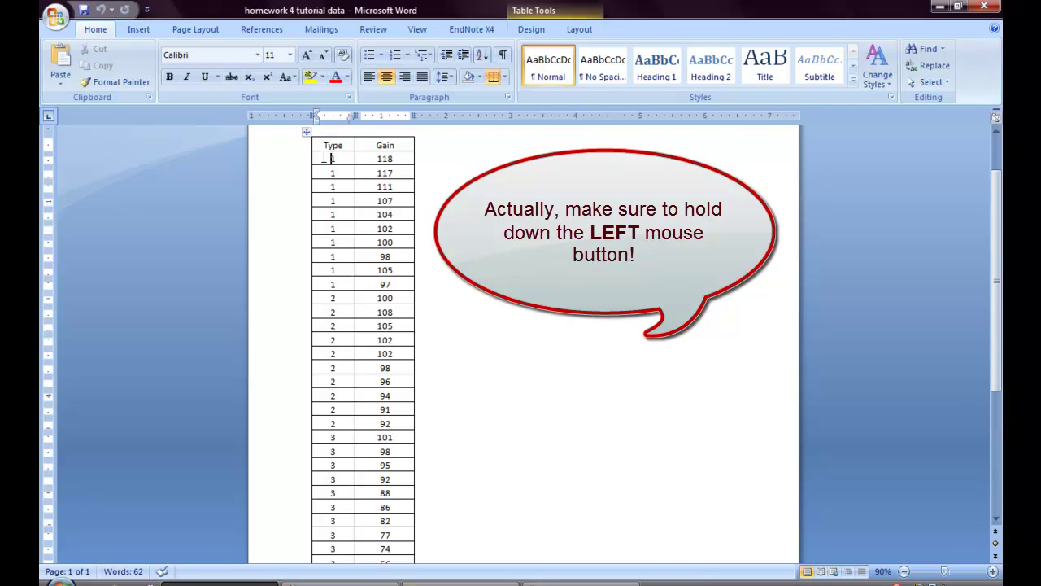
Copy all the Type and Gain values from the Word data table.
drag(324, 157, 387, 480)
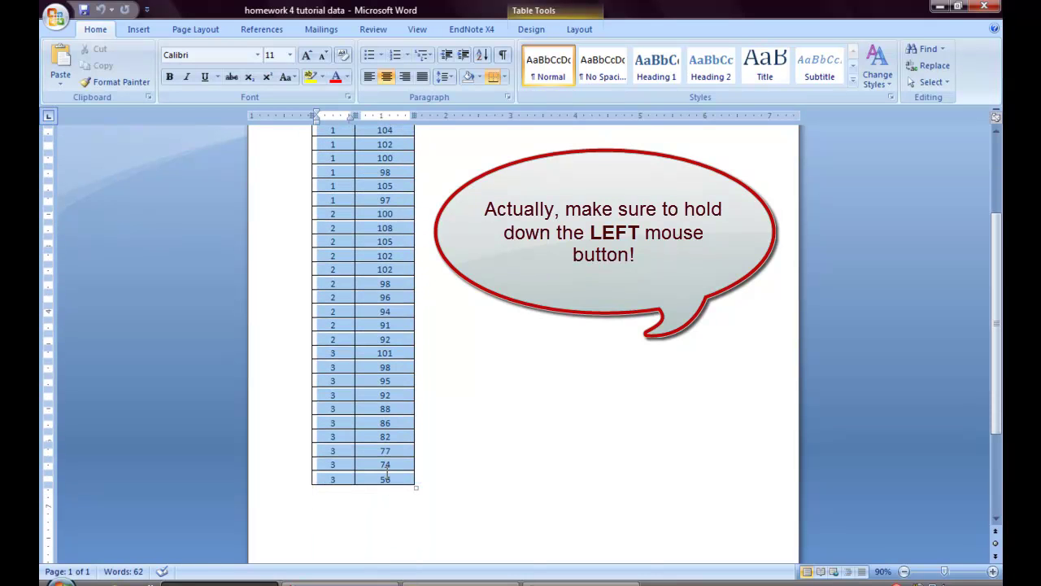
right_click(386, 480)
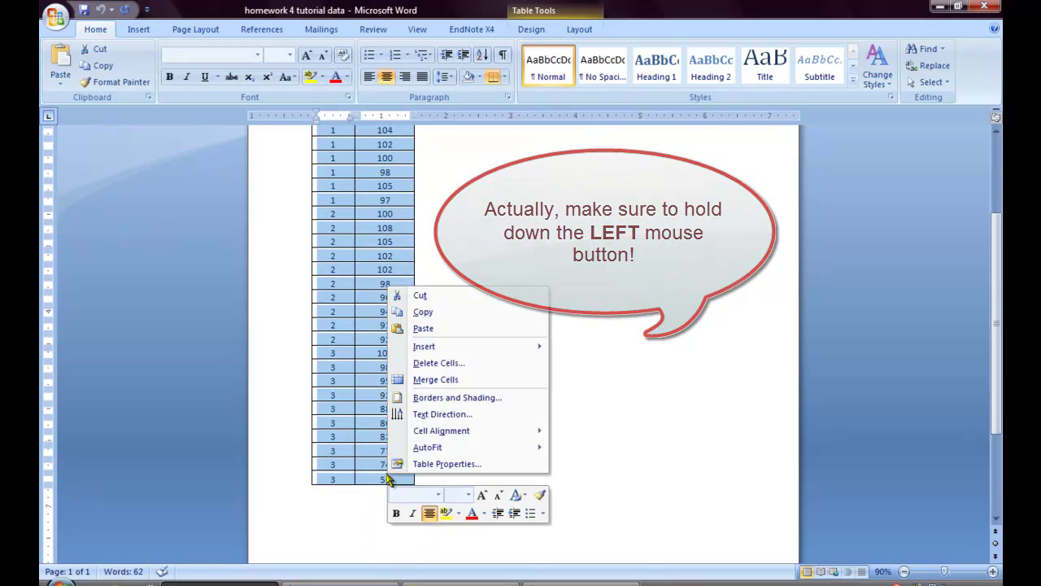
click(428, 313)
Paste the copied values into the SPSS data sheet as 30 cases in VAR00003 and VAR00004.
click(340, 583)
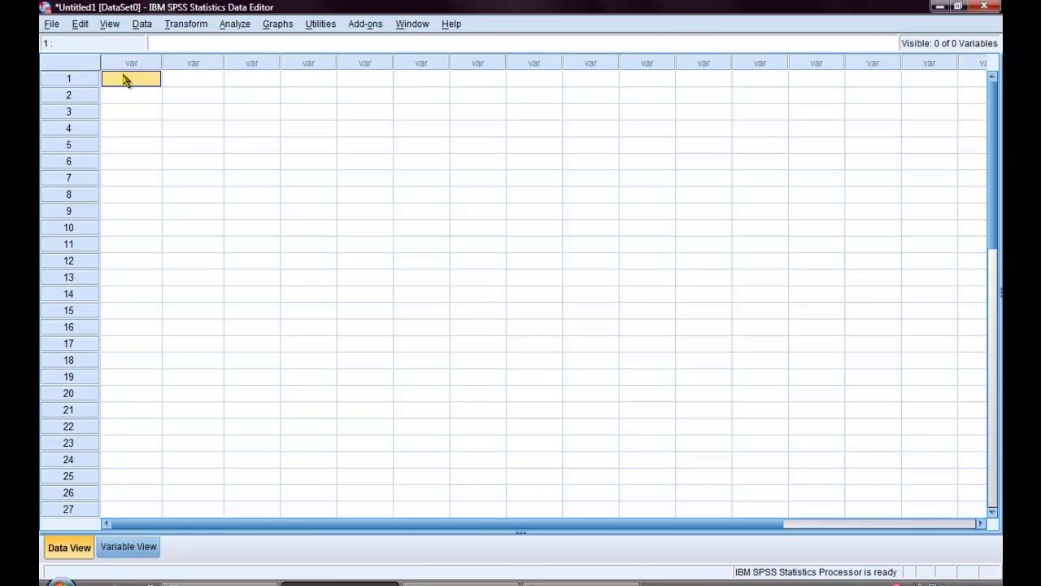
right_click(125, 79)
click(157, 130)
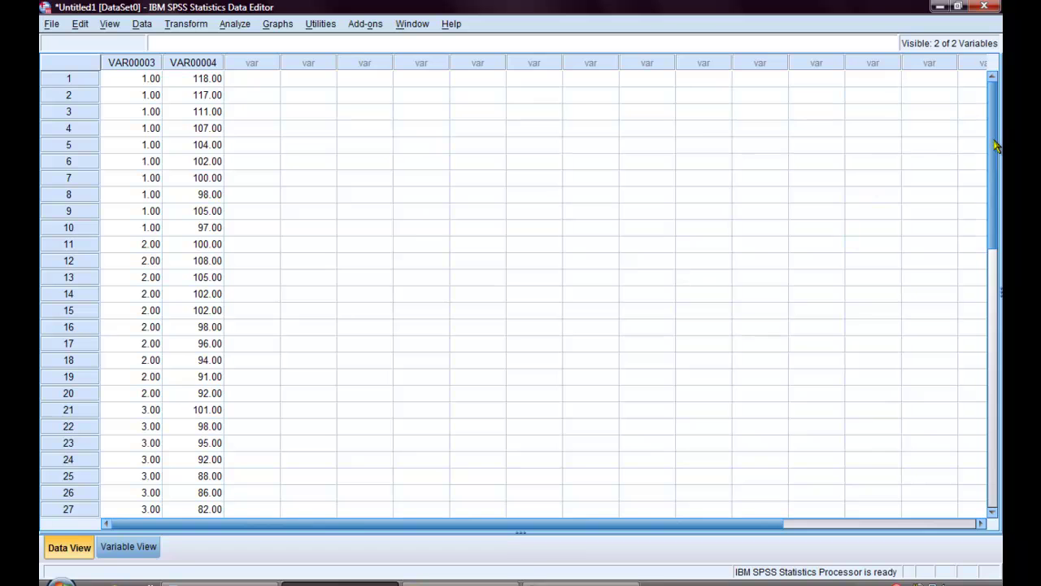
scroll(992, 216, down, 3)
scroll(993, 215, down, 3)
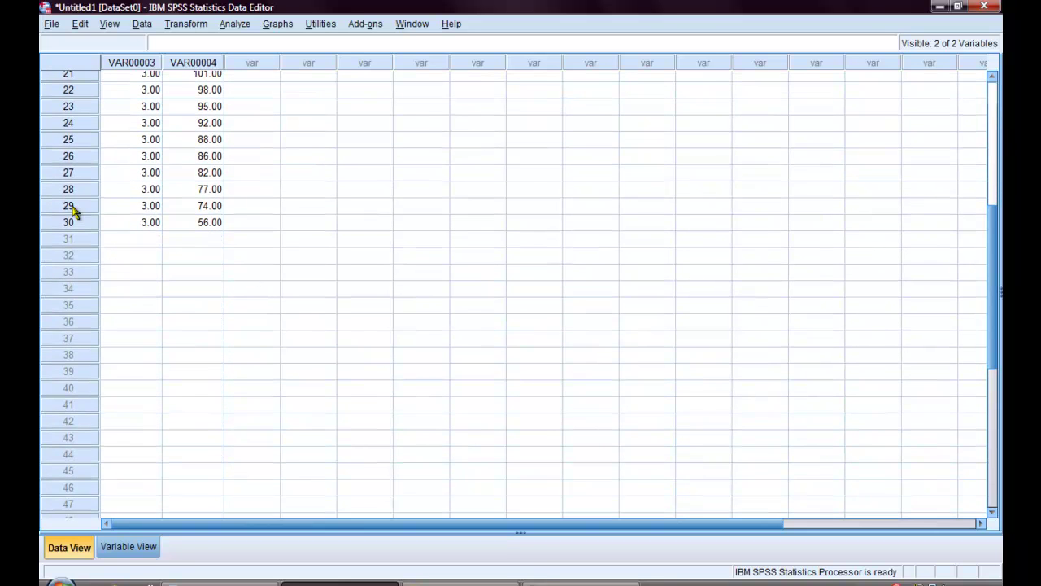
click(137, 546)
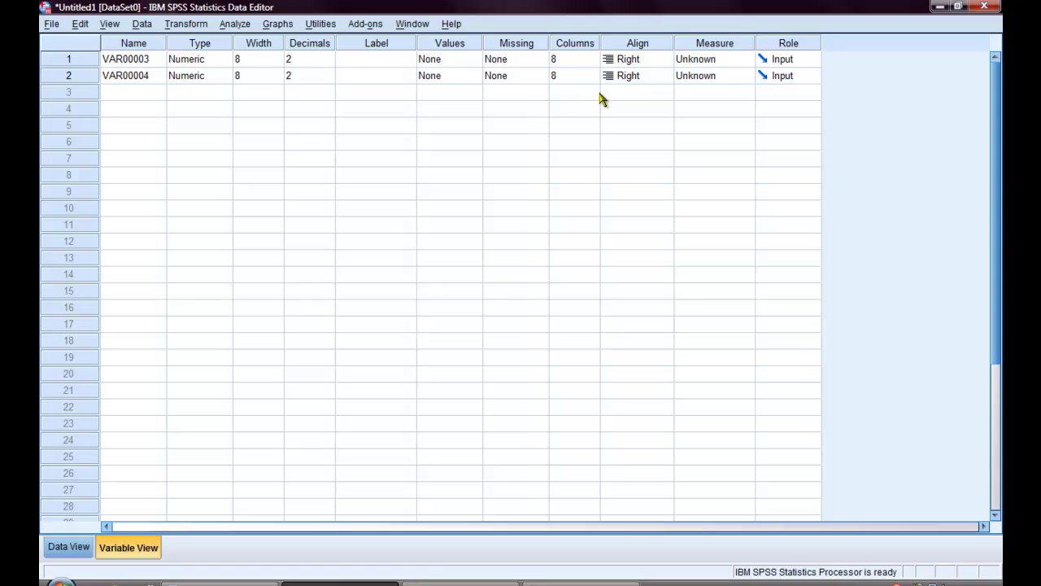
Rename VAR00003 to Feed, label it 'Feed Type', and set its measure to Nominal.
click(108, 63)
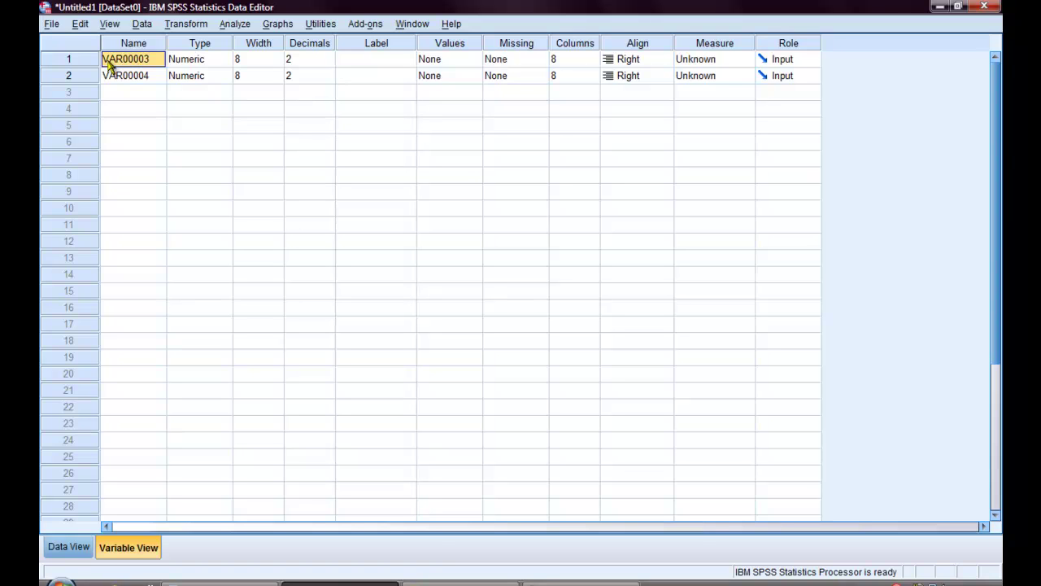
text(Feed)
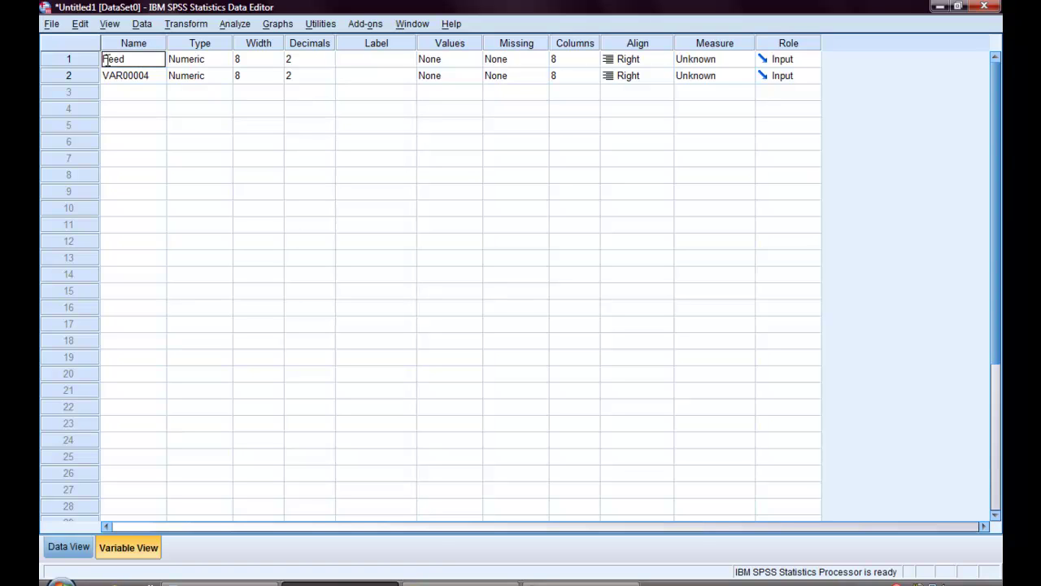
click(362, 62)
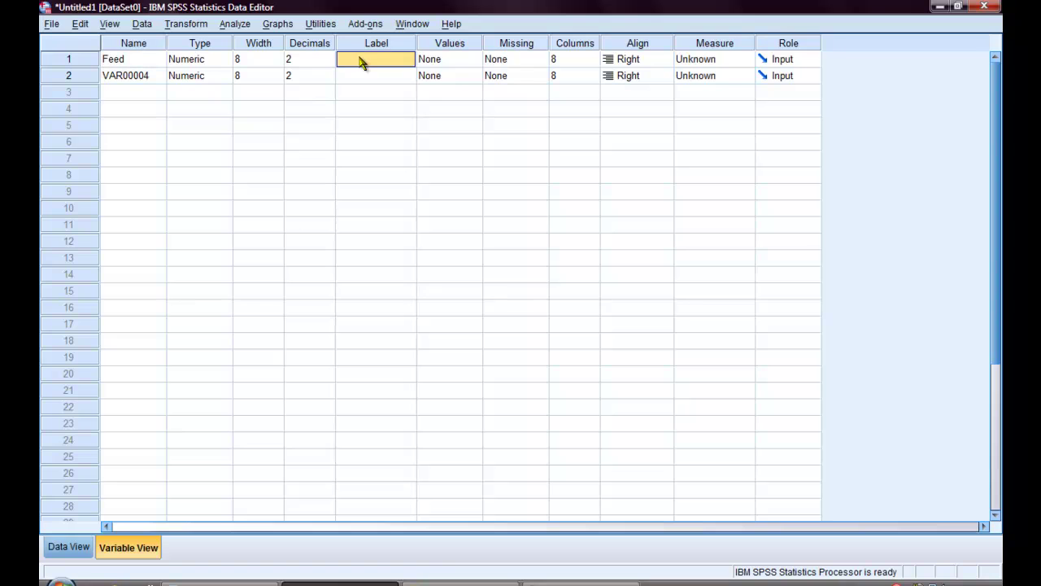
text(Feed Type)
click(745, 60)
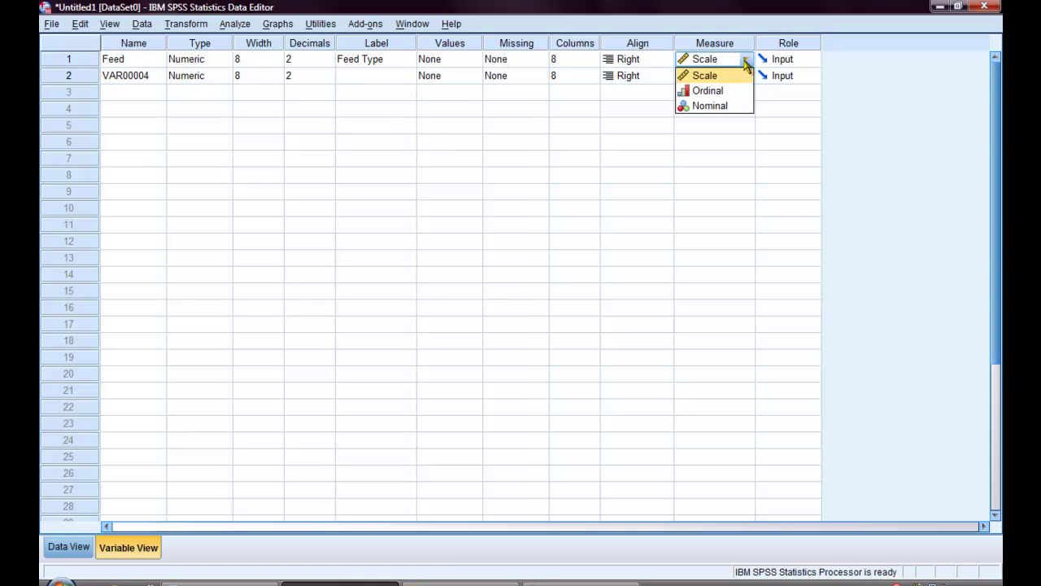
click(729, 110)
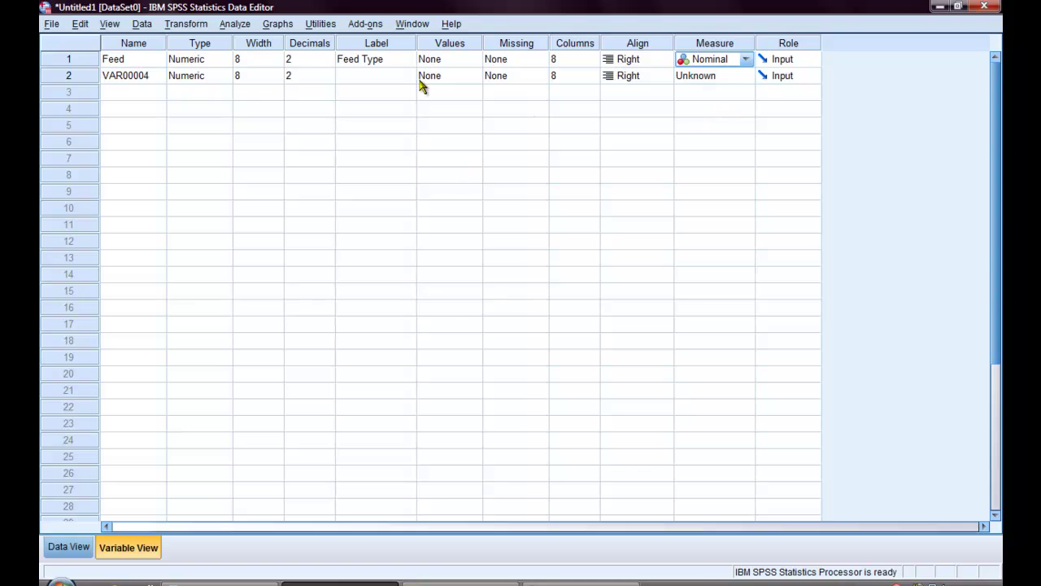
Add the value label 1 = Beef to Feed.
click(476, 62)
click(474, 61)
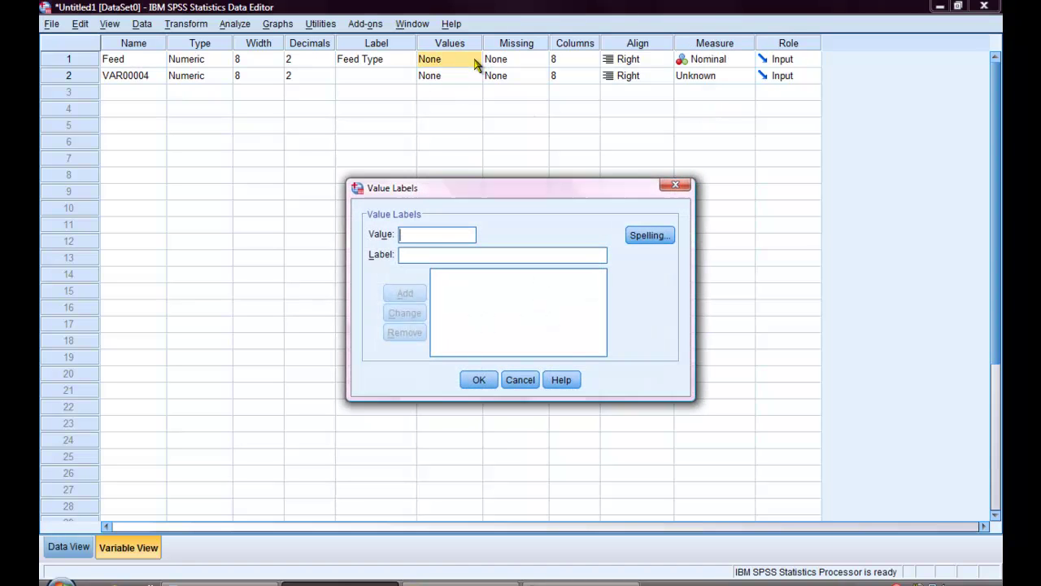
text(1)
click(422, 254)
text(Bee)
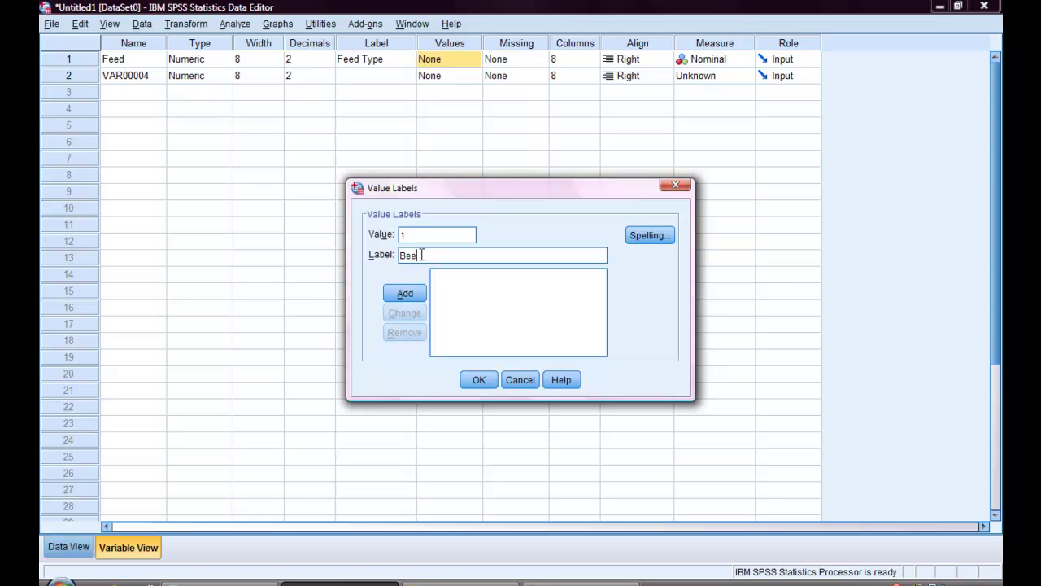
text(f)
click(406, 295)
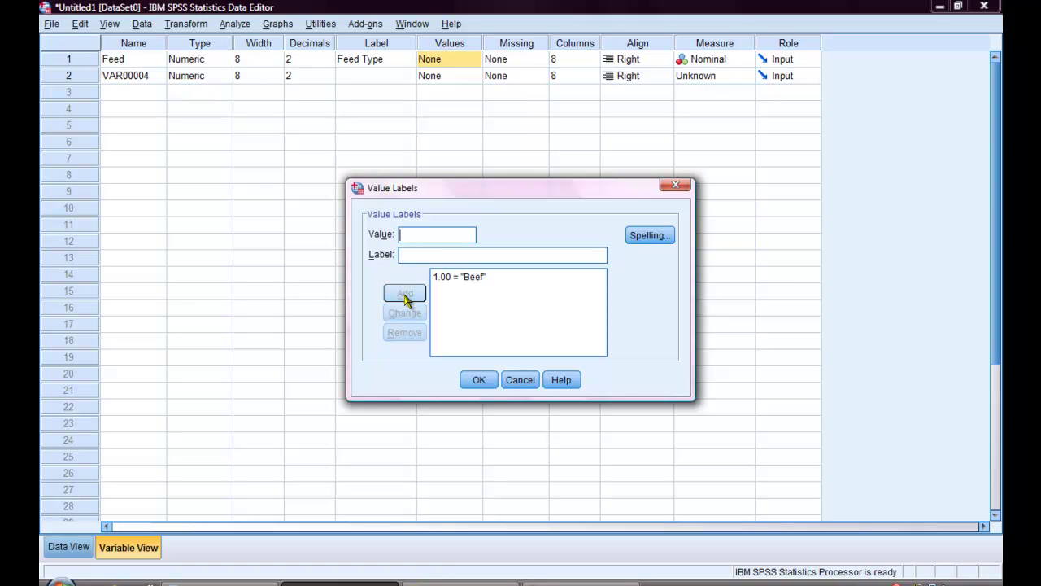
Add value labels 2 = Pork and 3 = Cereal, then apply Feed's labels.
text(2)
click(410, 253)
text(Por)
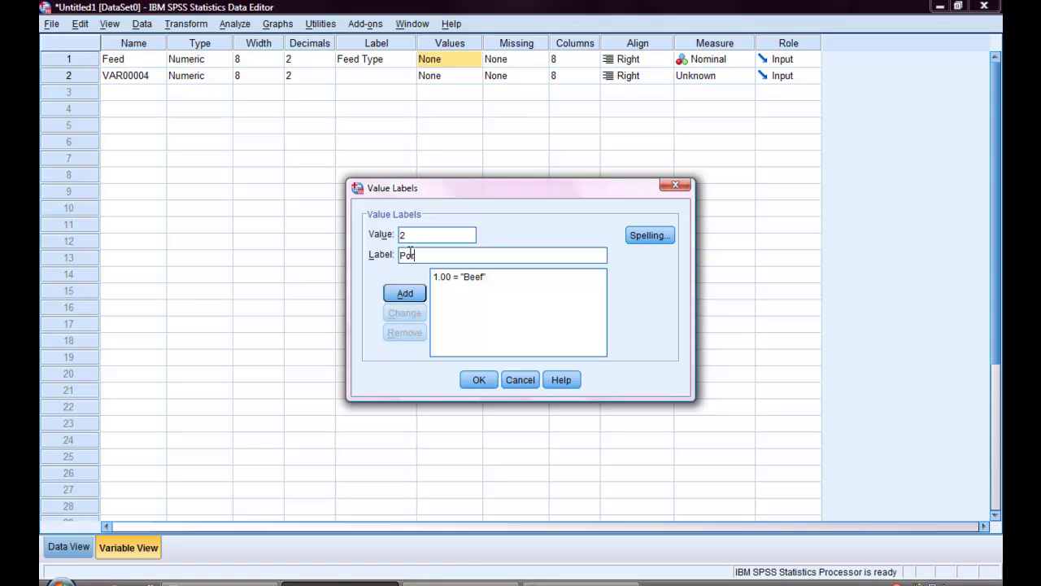
text(k)
click(413, 294)
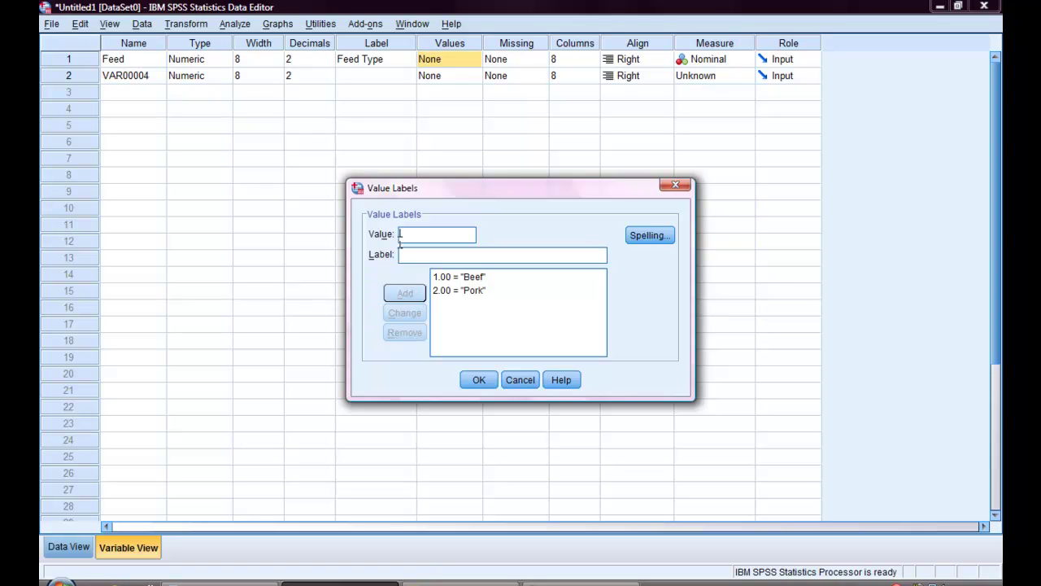
text(3)
click(407, 255)
text(Car)
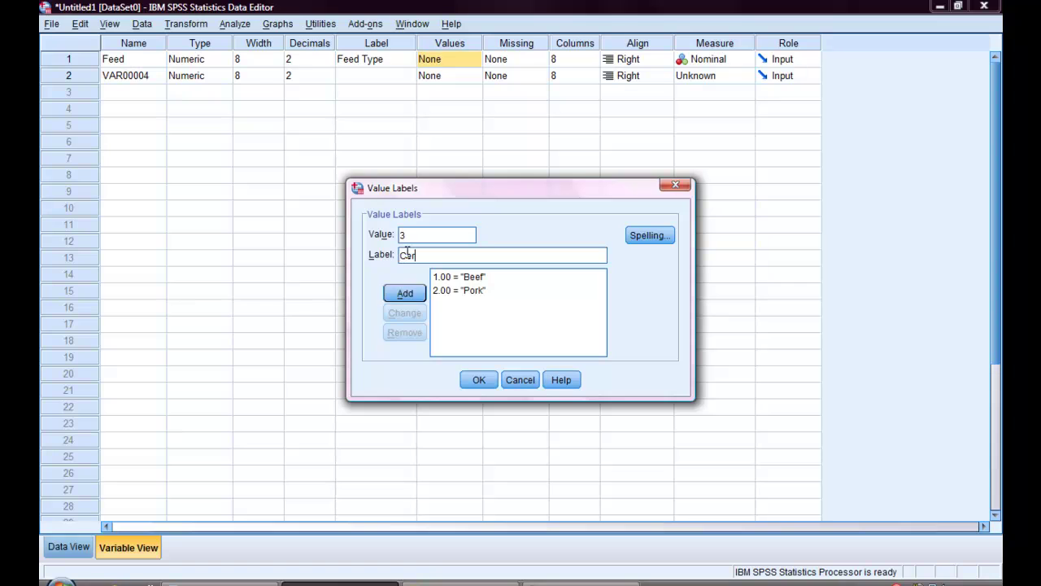
text(eal)
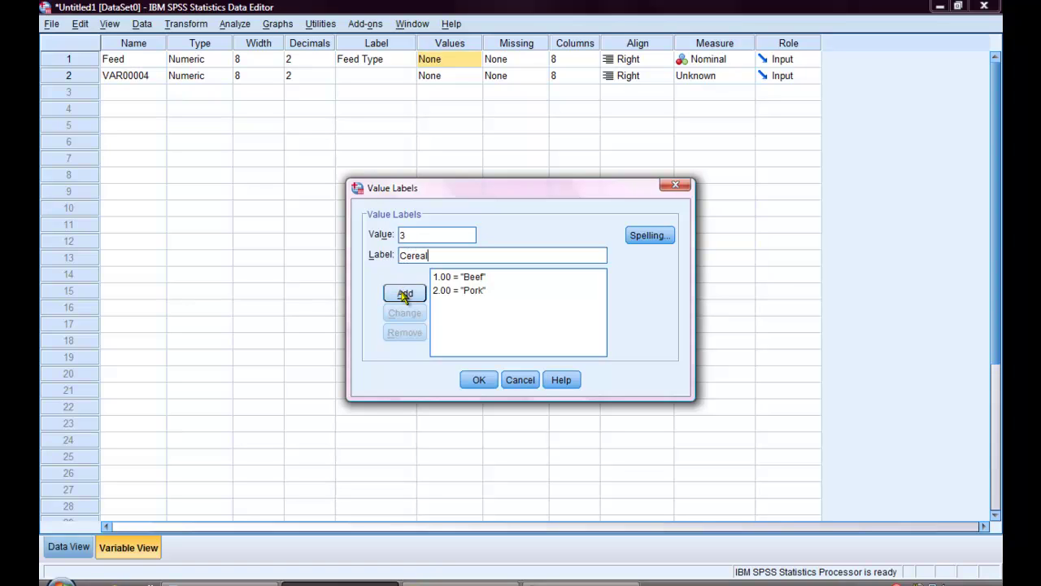
click(404, 295)
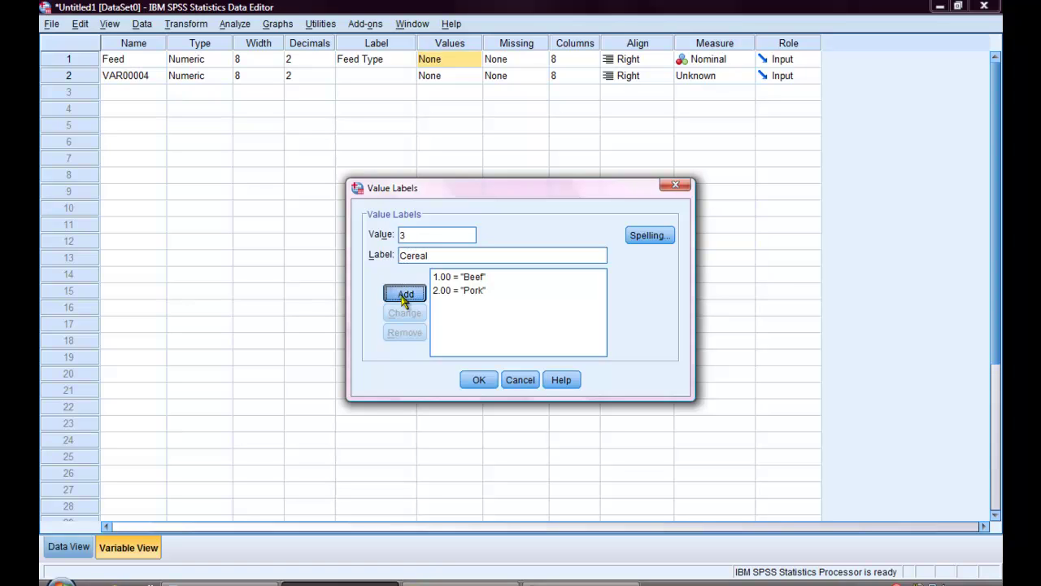
click(476, 380)
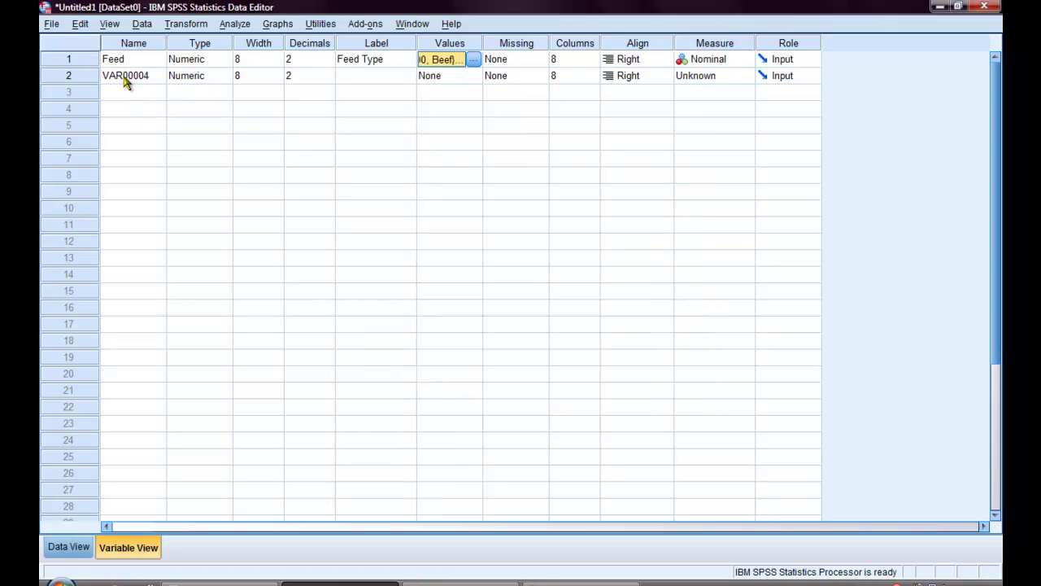
Rename VAR00004 to Weight with label 'Weight Gain', then return to Data View.
click(127, 82)
text(Wei)
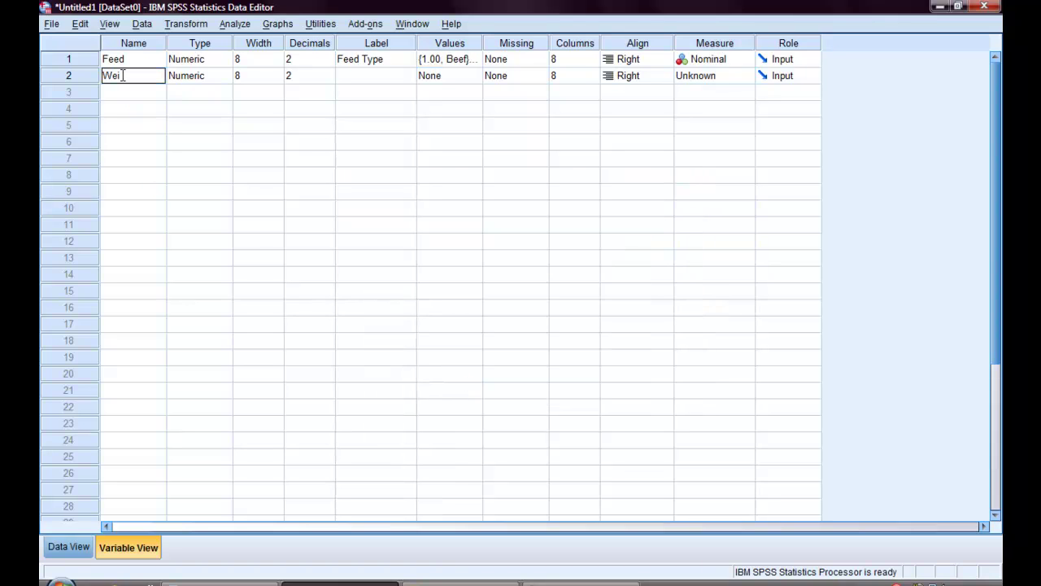
text(ght)
click(345, 81)
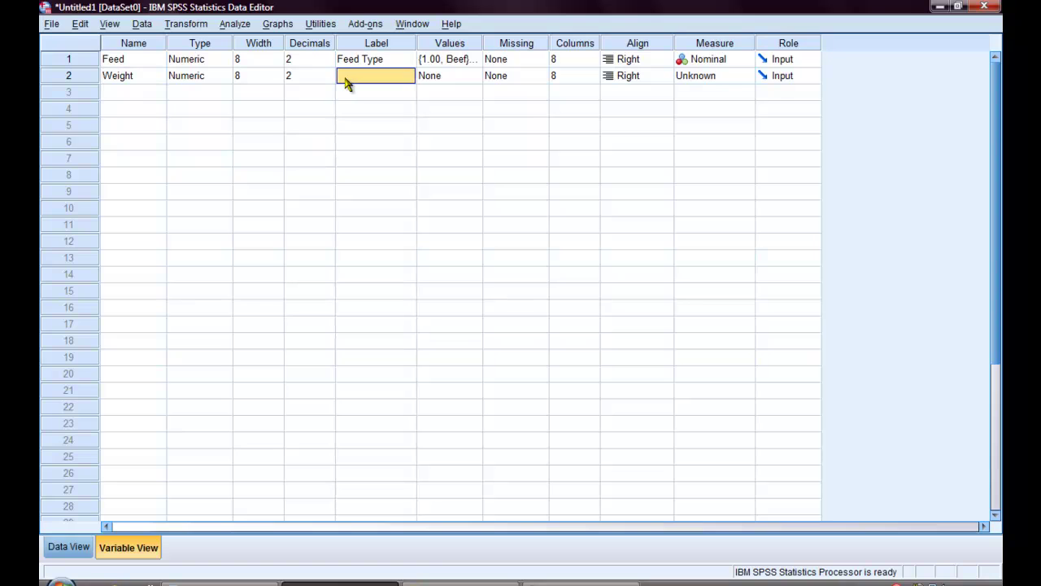
text(Weight Gain)
click(308, 340)
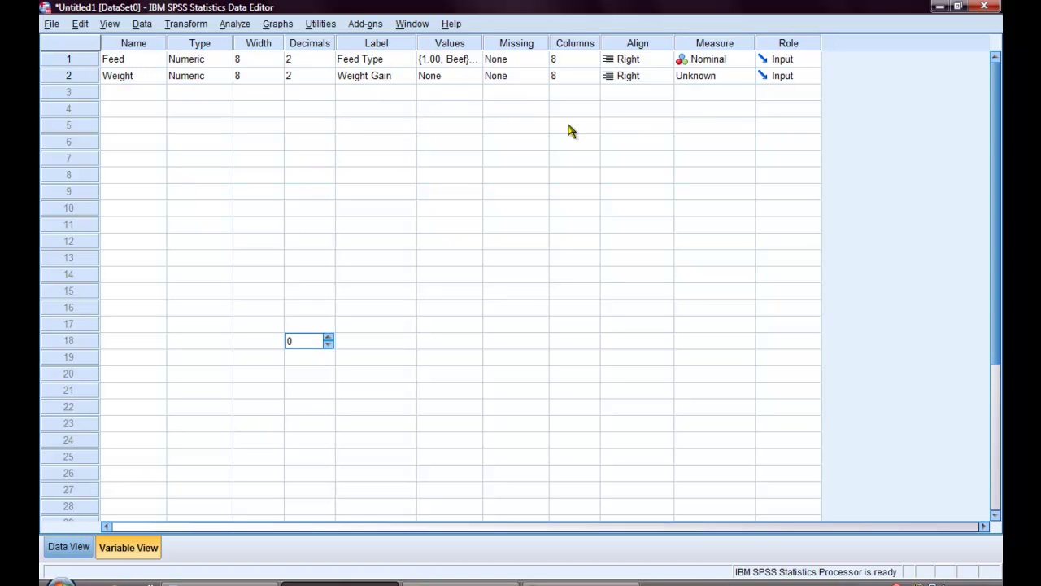
click(64, 549)
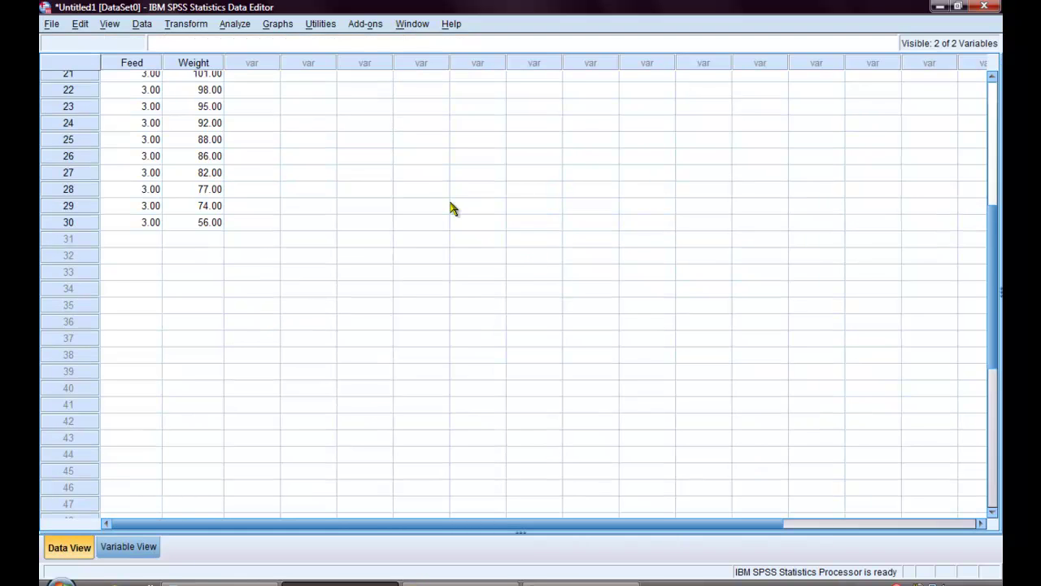
Scroll to the top of the data and bring up Analyze > Compare Means.
drag(993, 220, 993, 96)
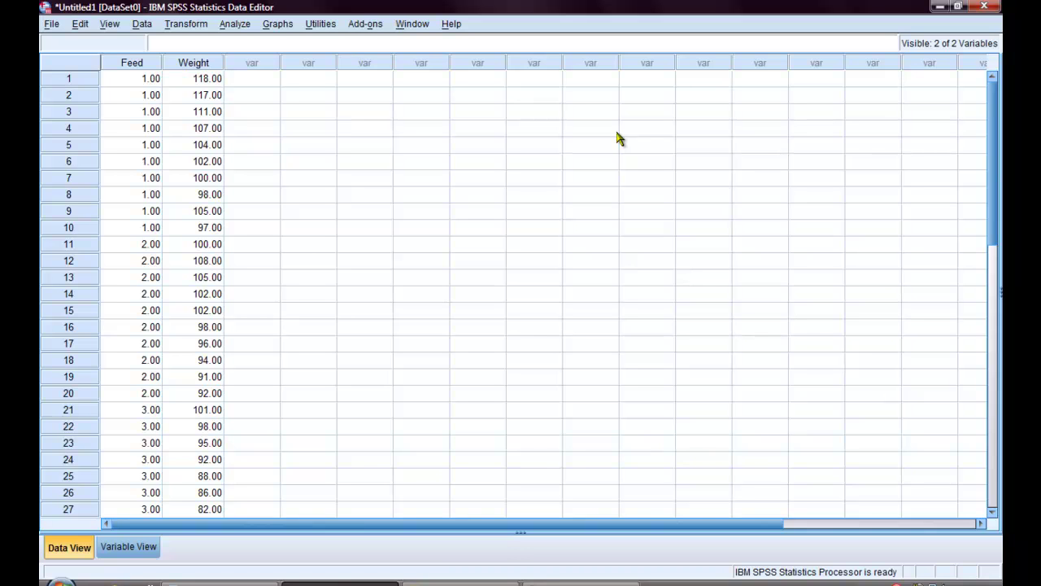
click(235, 25)
key(Escape)
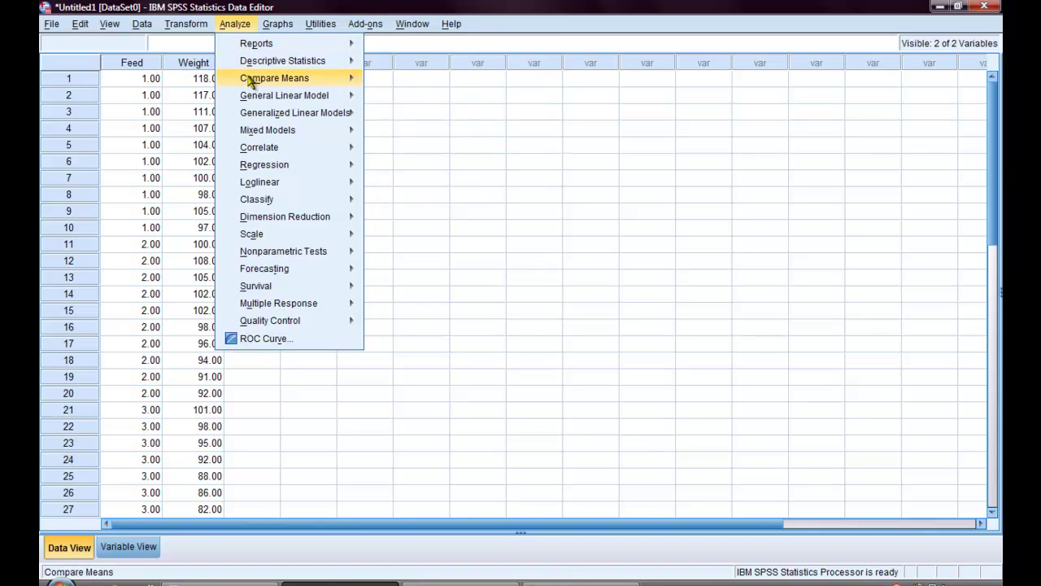
mouse_move(251, 81)
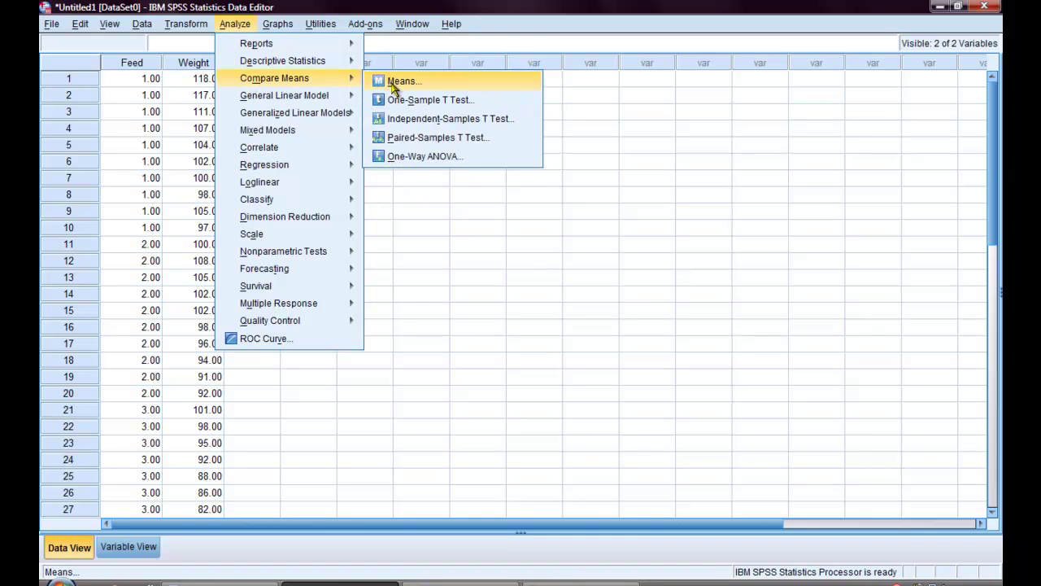
Set up One-Way ANOVA with Weight Gain as dependent variable and Feed Type as factor.
click(409, 160)
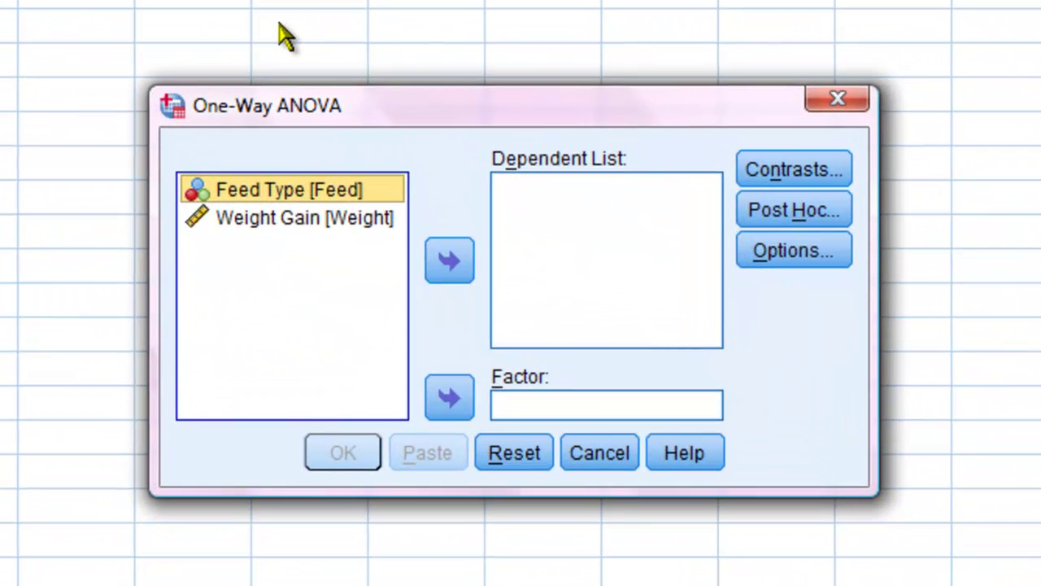
click(290, 220)
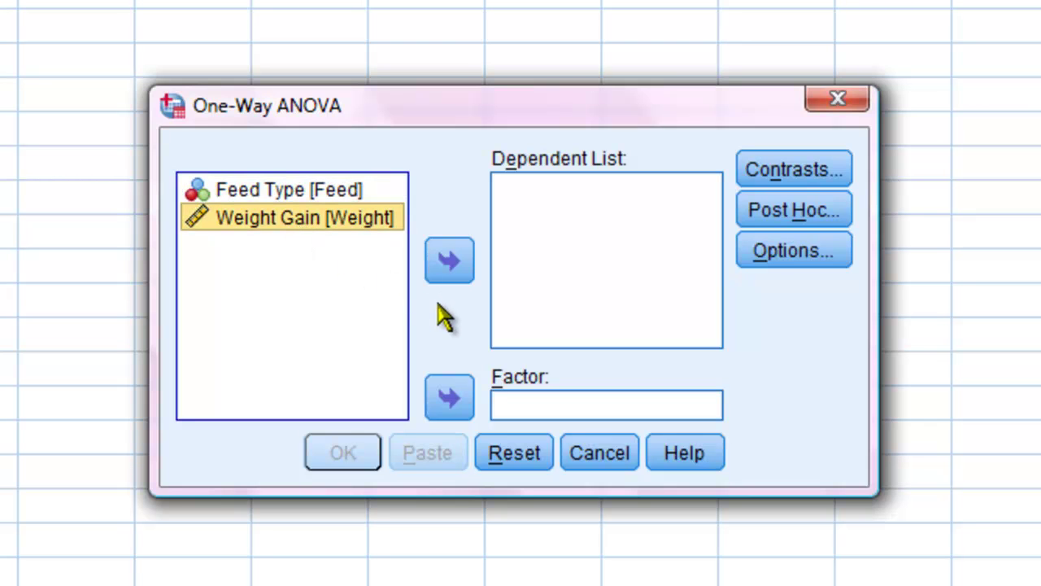
click(449, 262)
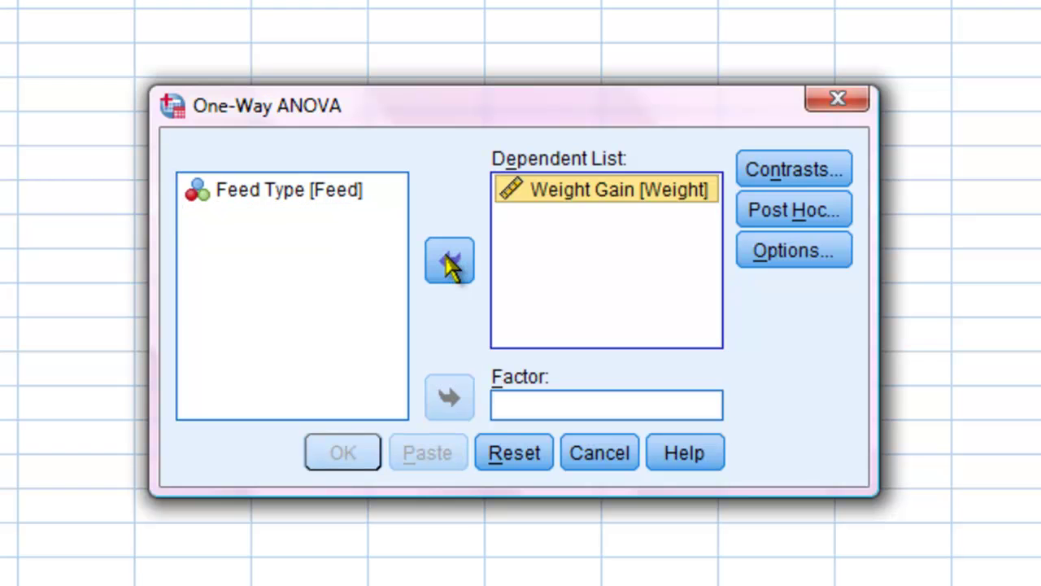
click(252, 189)
click(252, 193)
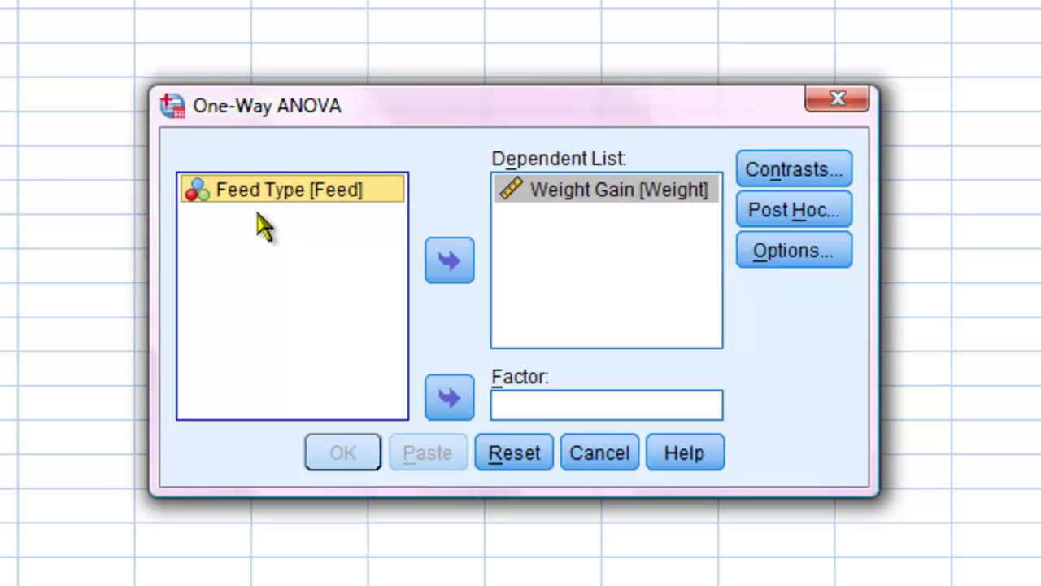
click(447, 400)
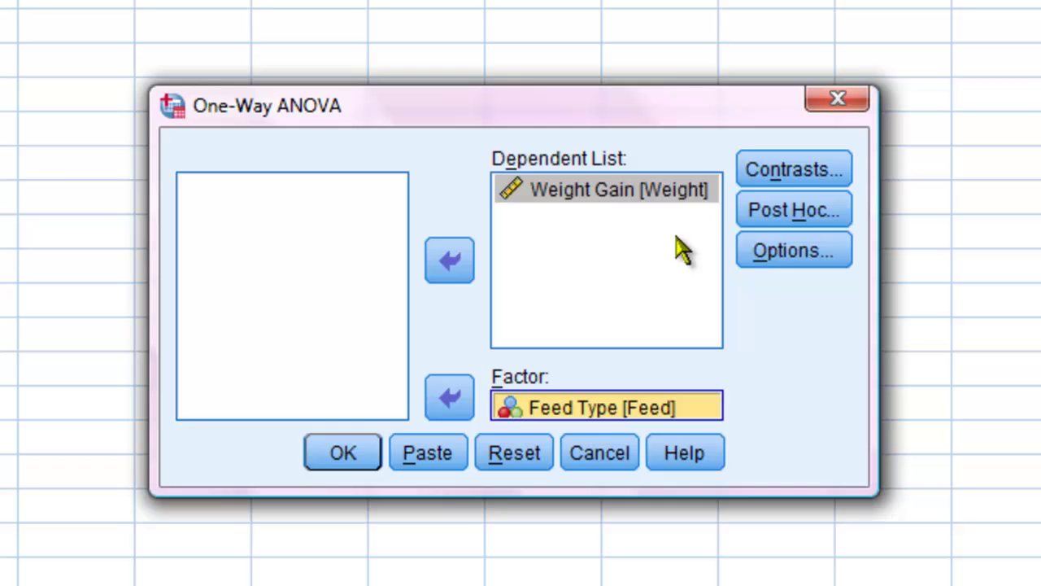
Tick Bonferroni and Scheffe as the post hoc tests and confirm.
click(765, 213)
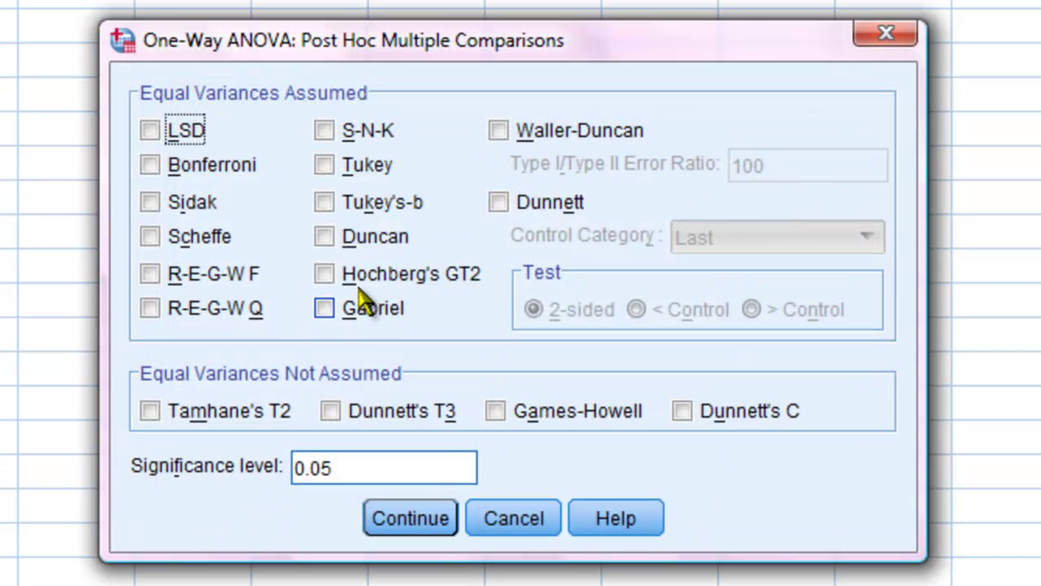
click(151, 166)
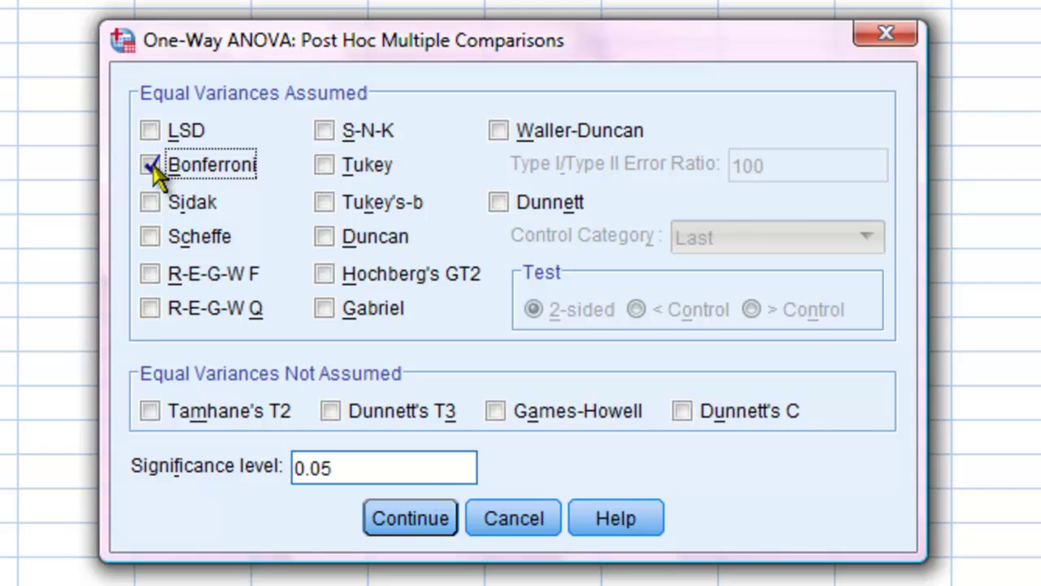
click(151, 235)
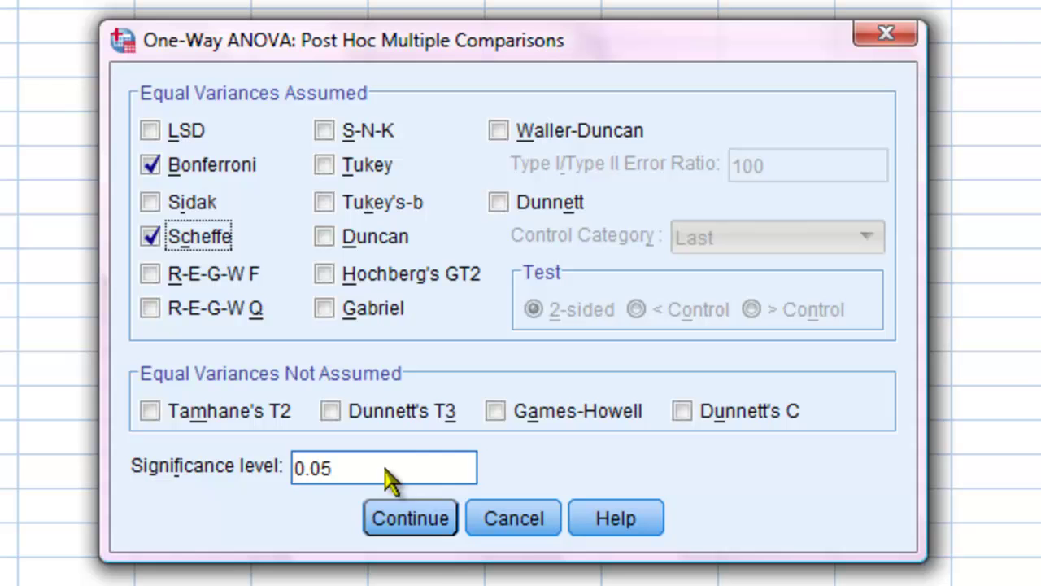
click(422, 525)
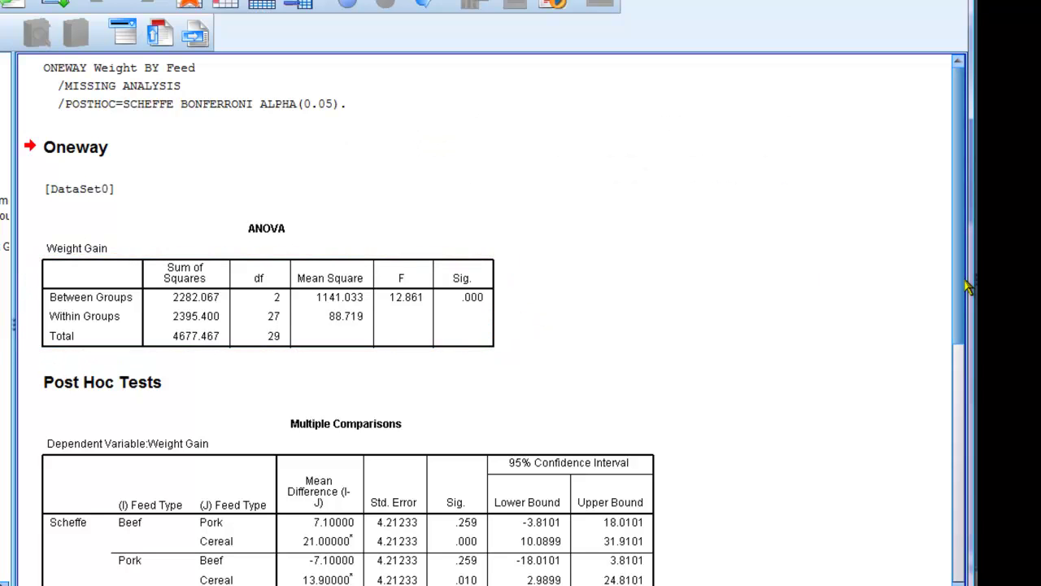
Review the ANOVA table (Between Groups 2282.067, df 2) and Multiple Comparisons tables.
drag(968, 286, 970, 370)
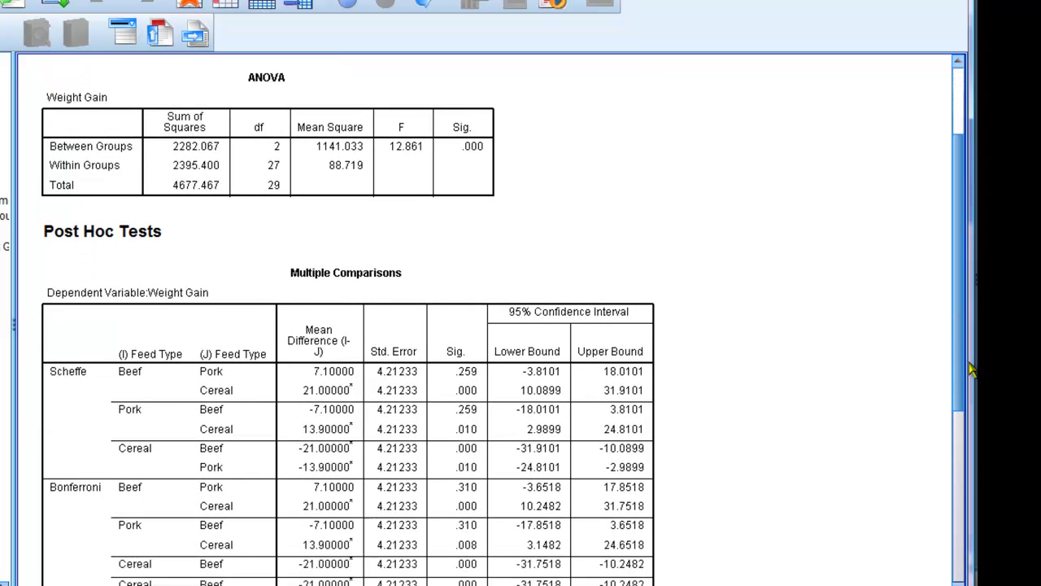
click(300, 275)
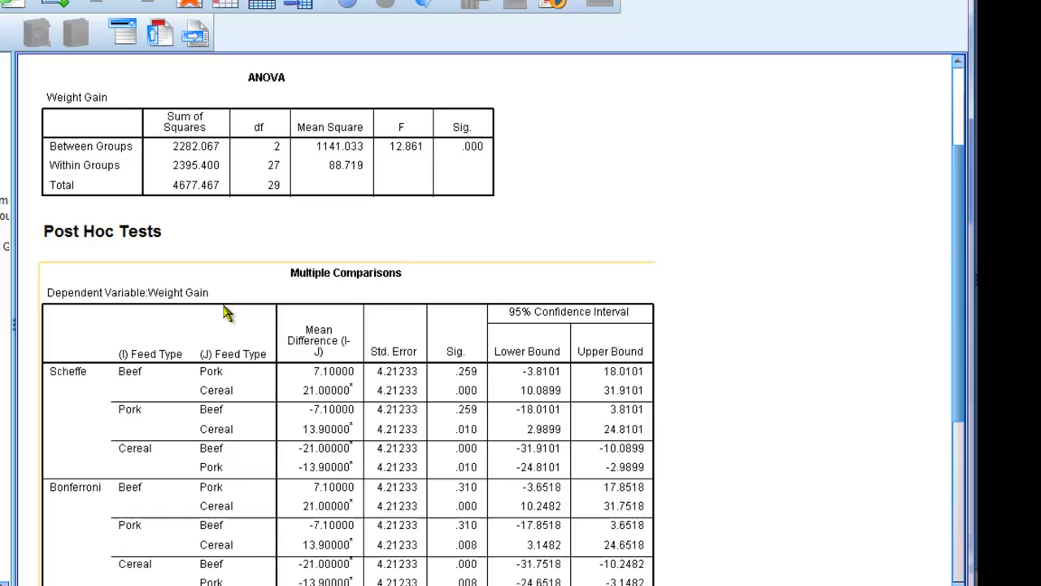
drag(962, 272, 962, 280)
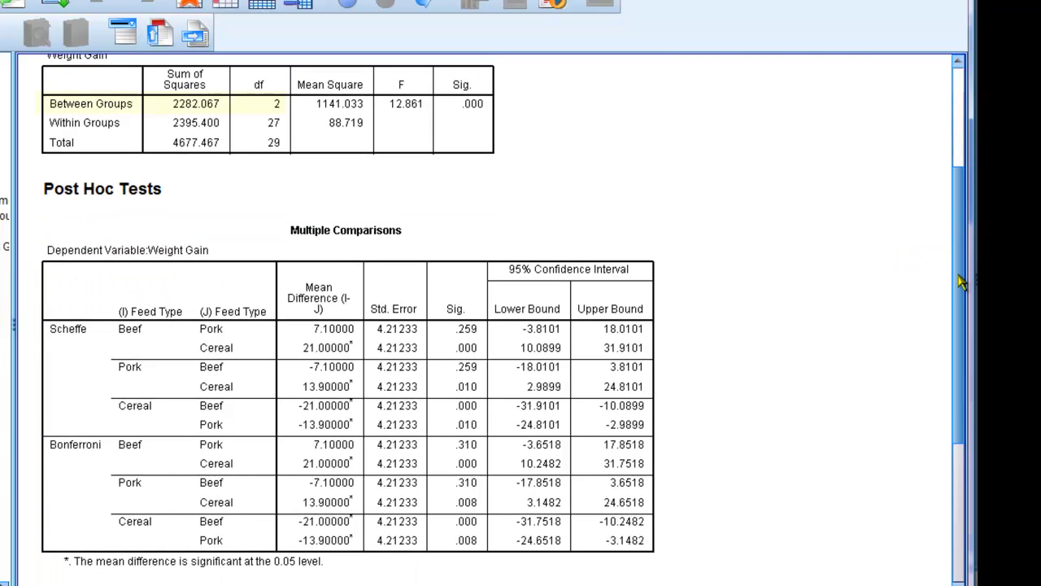
click(206, 122)
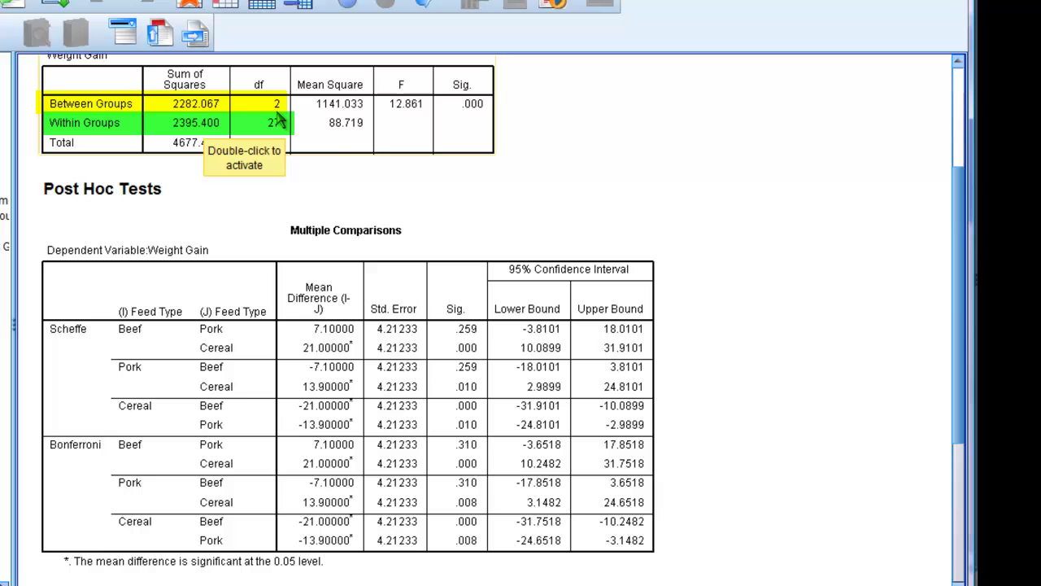
click(284, 182)
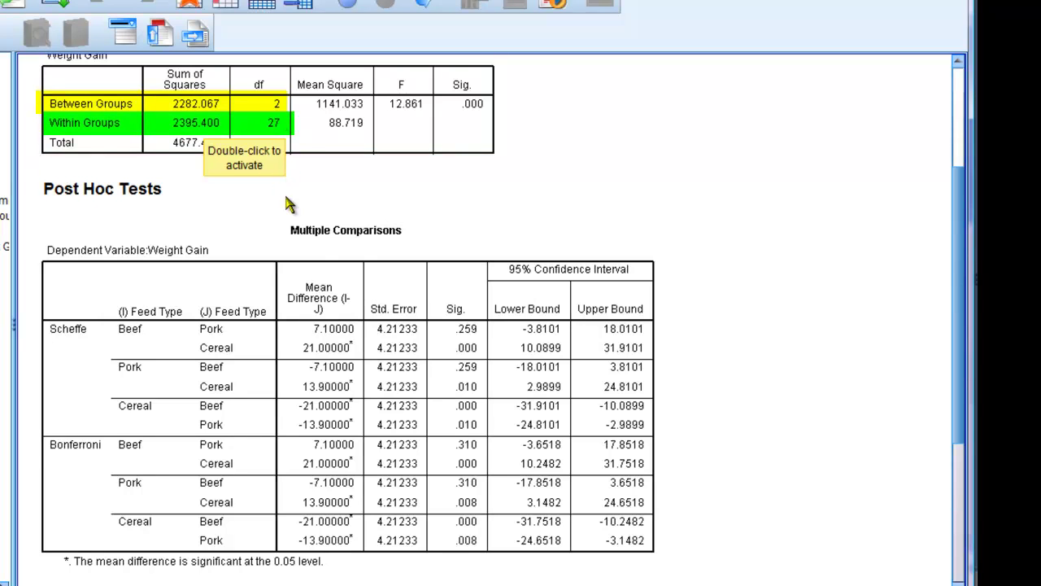
click(286, 196)
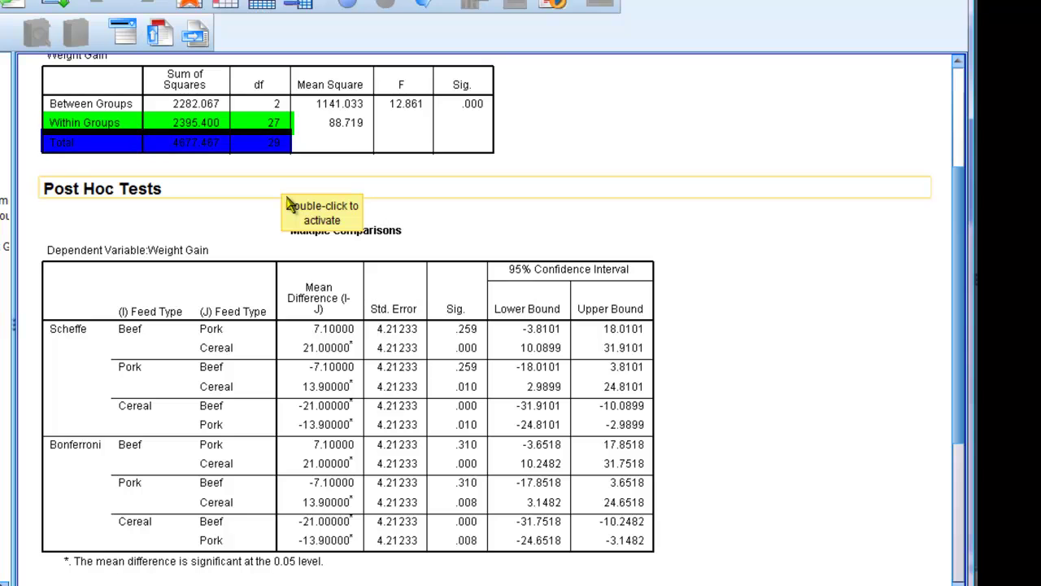
Select the ANOVA table in the output again.
click(230, 160)
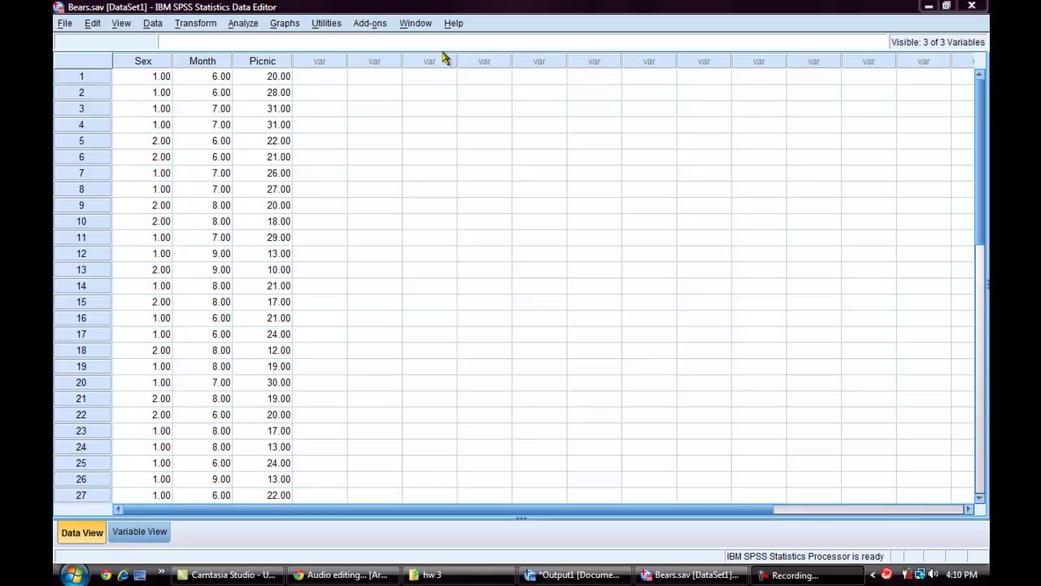
Open Univariate GLM with Picnic as dependent variable, Sex of the Bear and Month of the year as fixed factors.
click(244, 25)
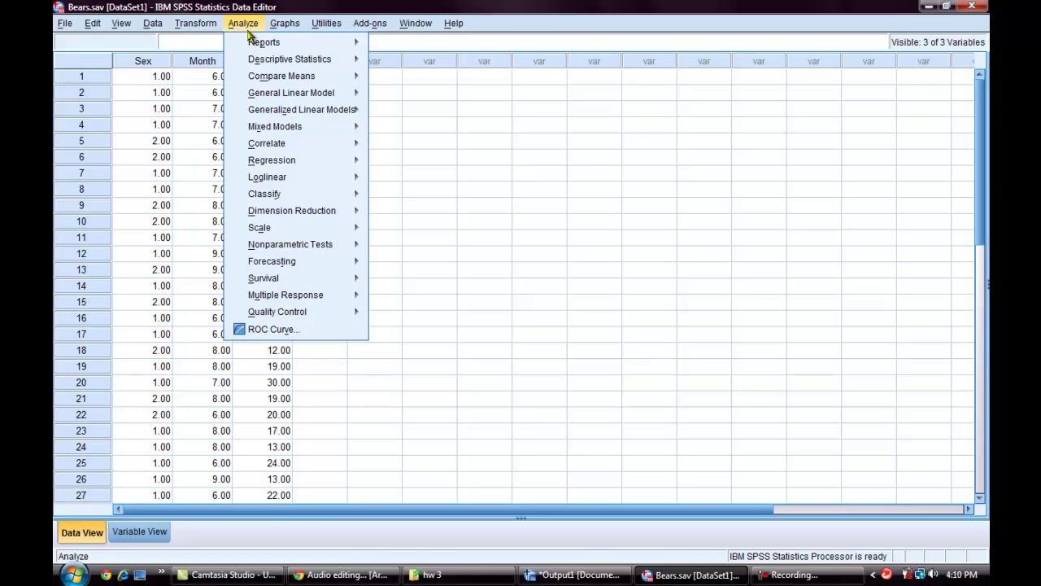
mouse_move(269, 96)
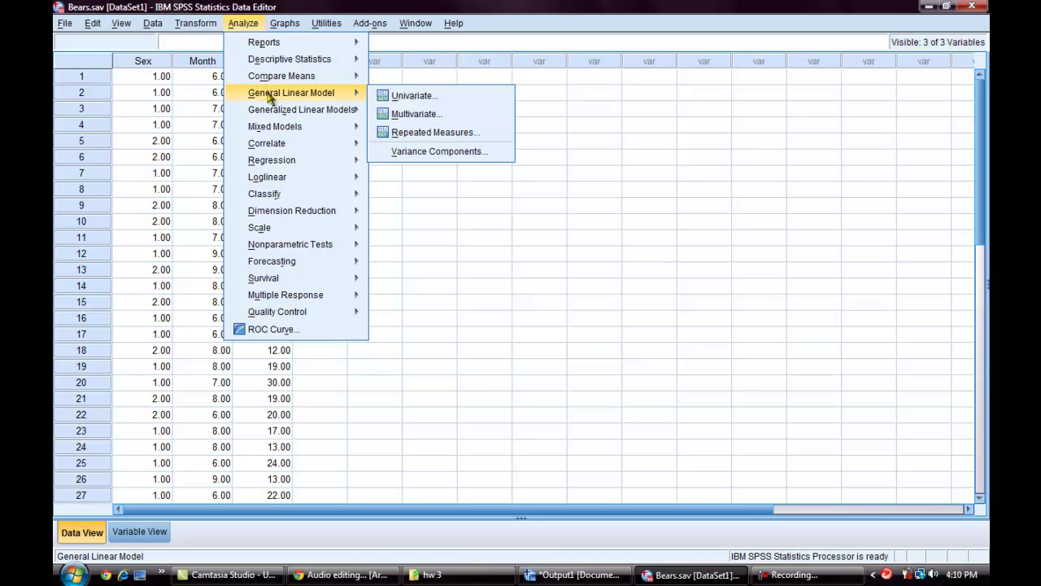
click(387, 98)
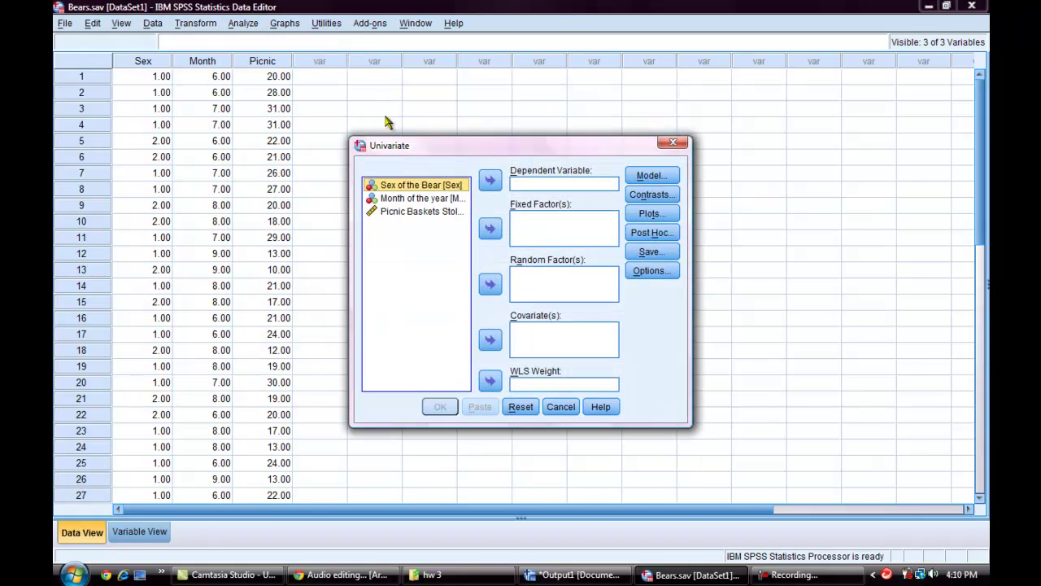
click(435, 214)
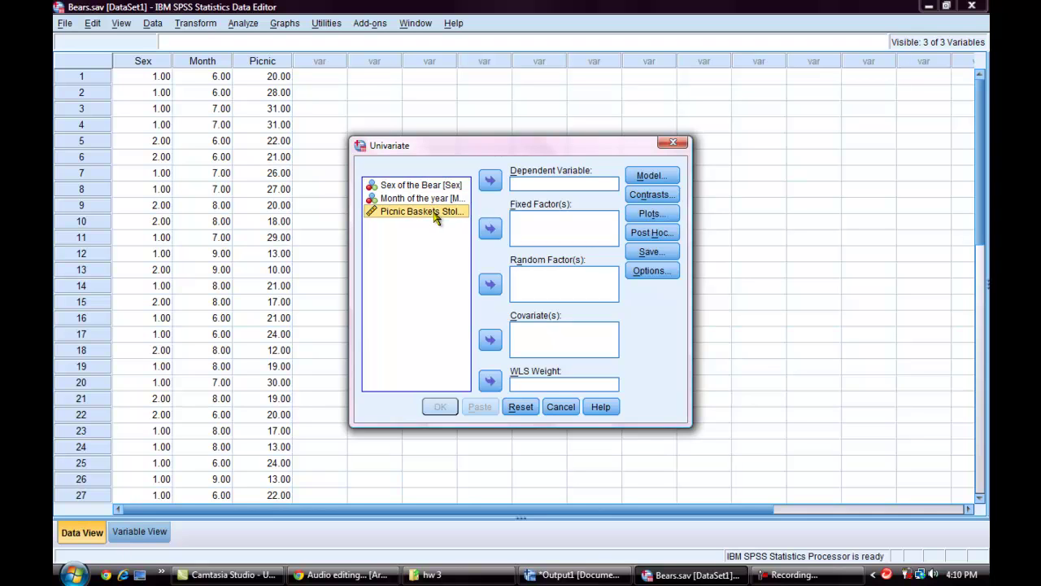
click(490, 181)
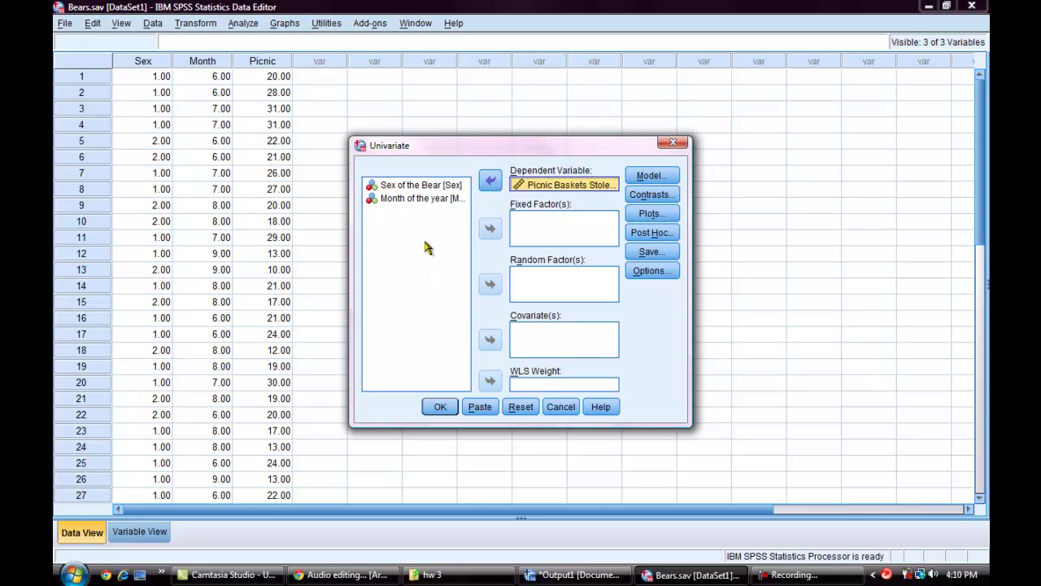
click(429, 186)
click(491, 230)
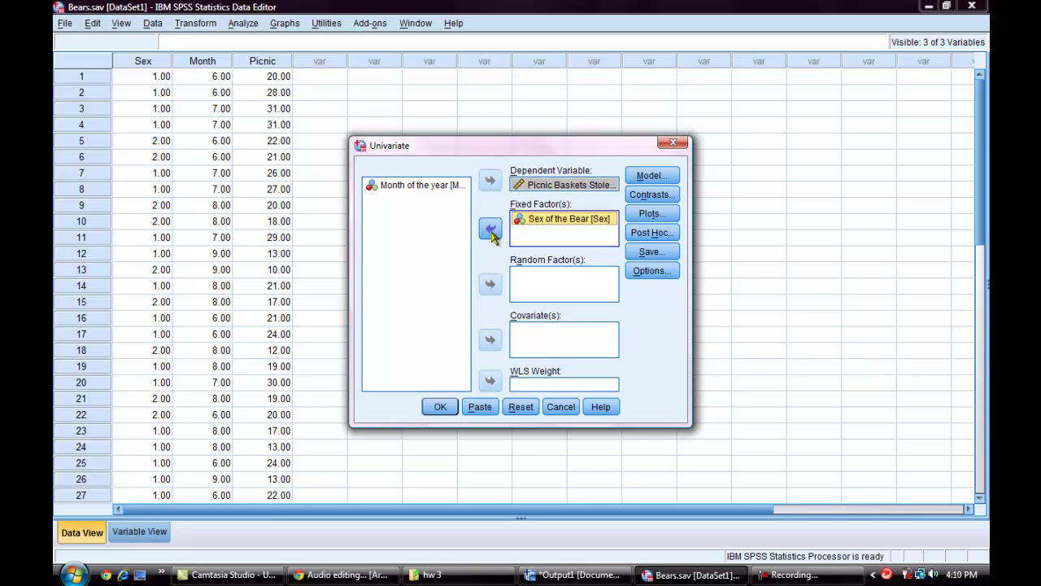
click(425, 186)
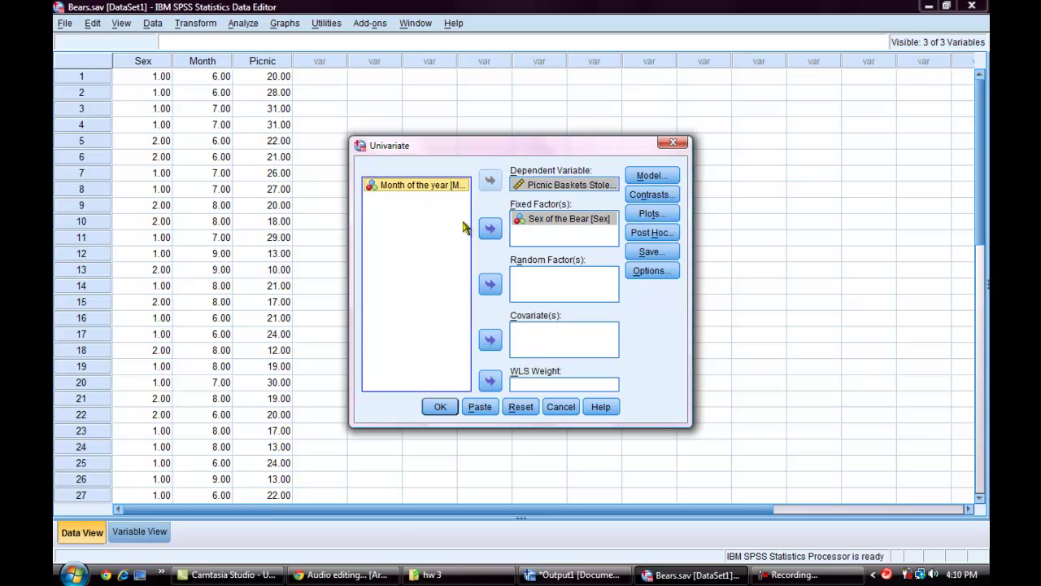
click(491, 231)
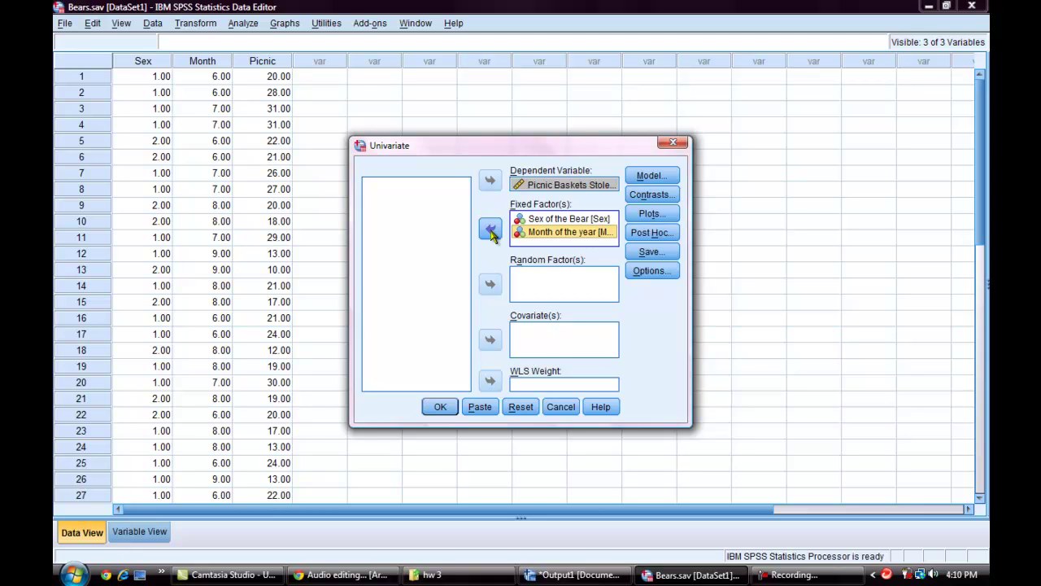
In Univariate Options, display means for Sex, Month and Sex*Month, and confirm.
click(650, 270)
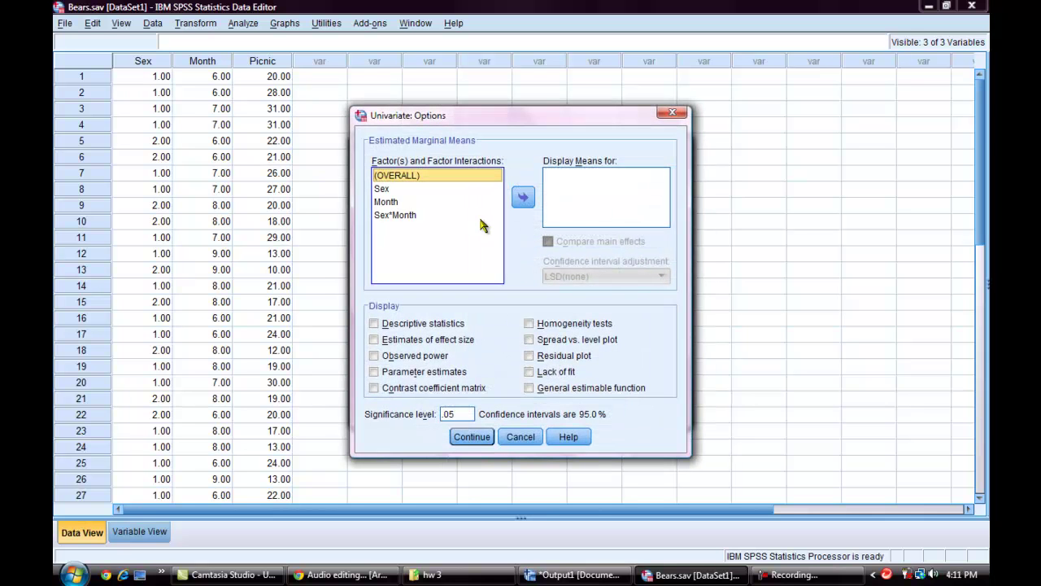
click(480, 223)
click(397, 189)
click(524, 203)
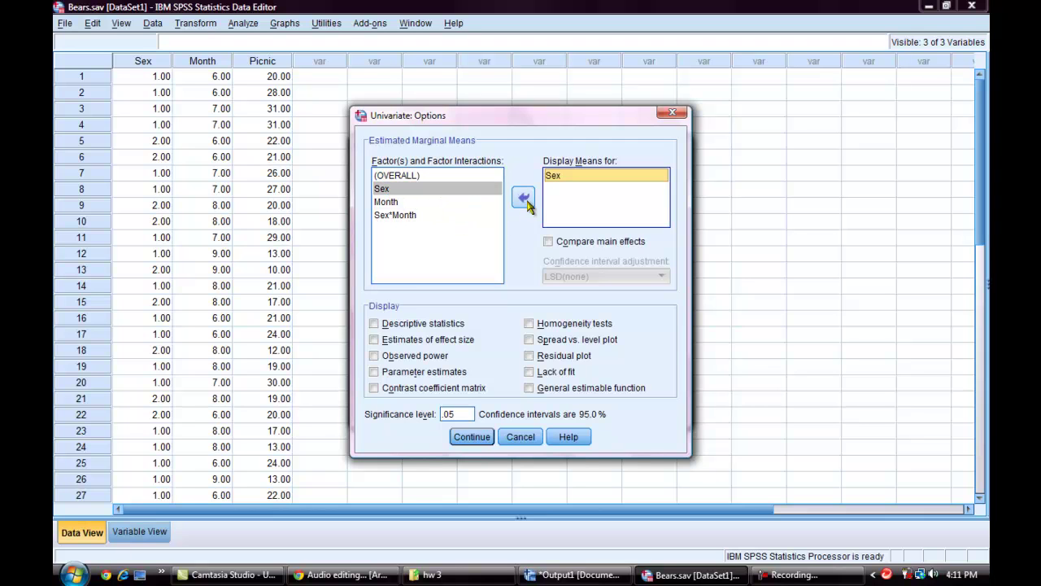
click(393, 205)
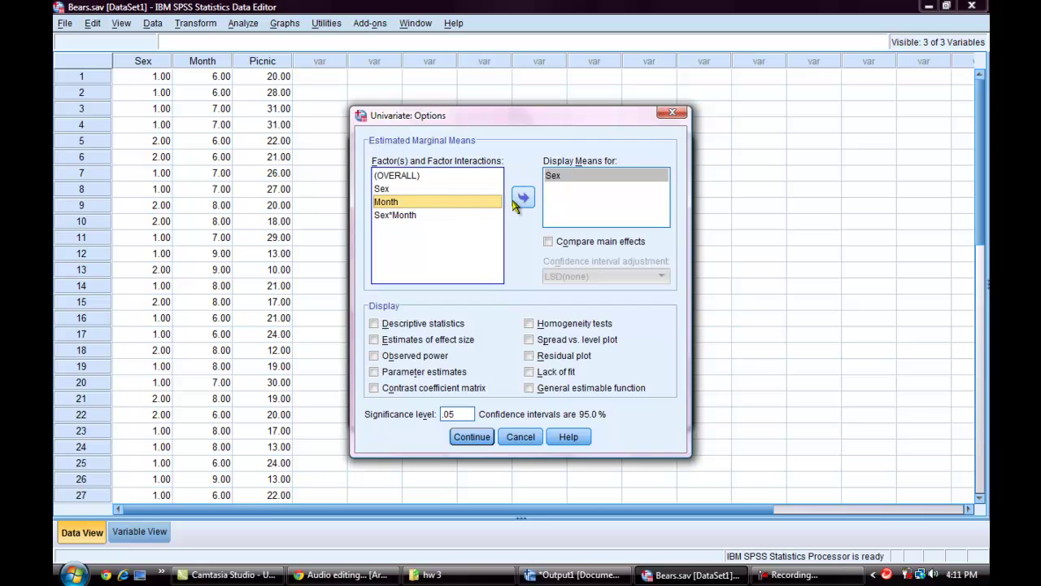
click(523, 199)
click(410, 216)
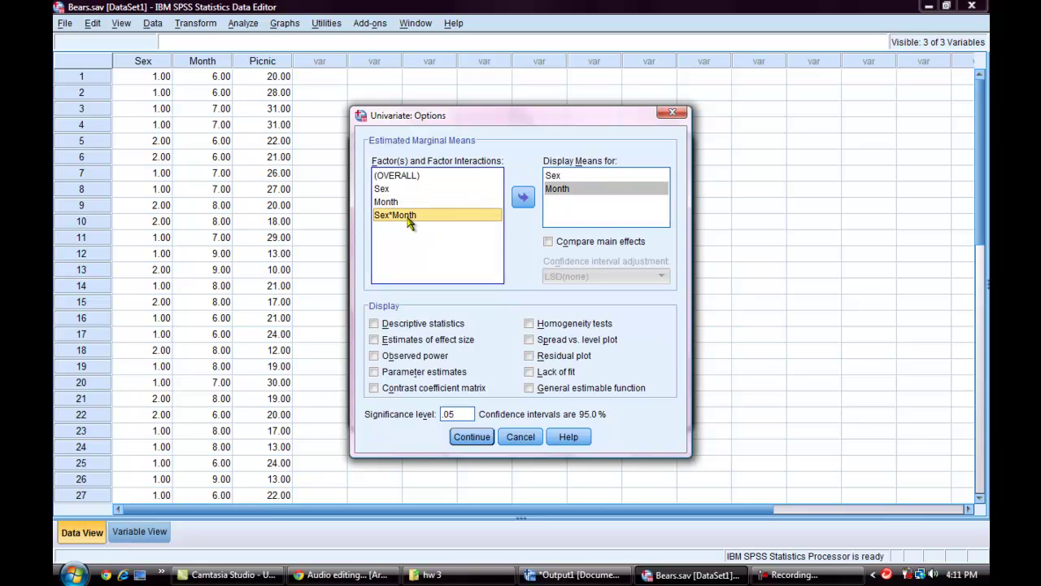
click(522, 198)
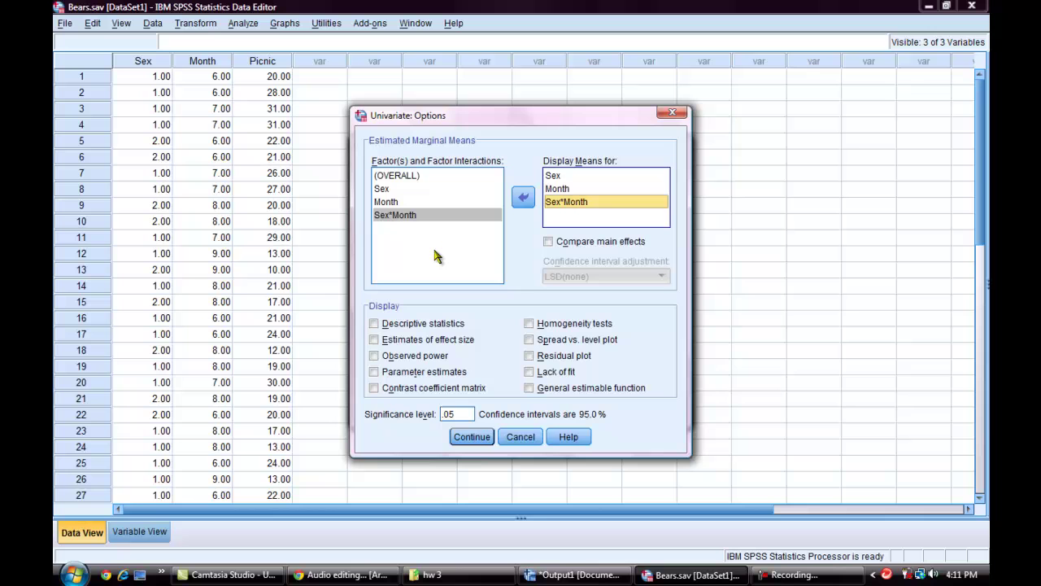
click(475, 438)
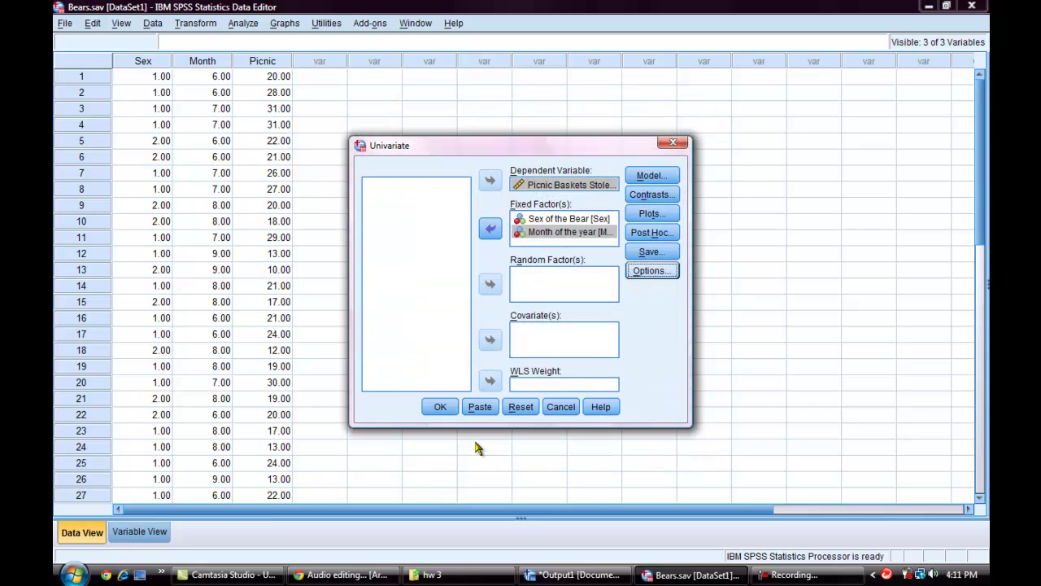
Run the two-way ANOVA (Sex*Month F = 1.892, Sig. .162) and scroll to the Estimated Marginal Means tables.
click(440, 408)
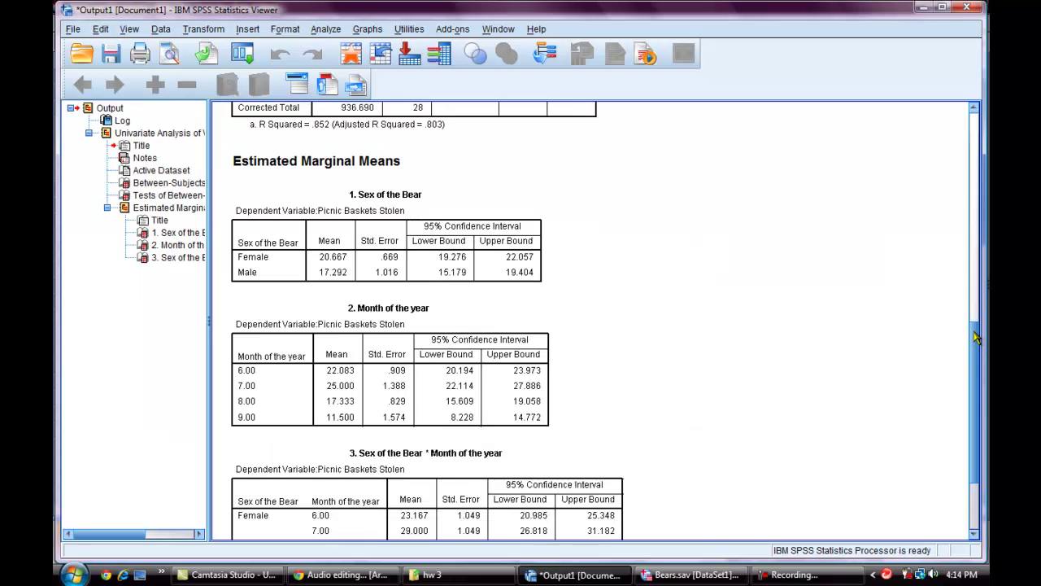
scroll(976, 349, down, 2)
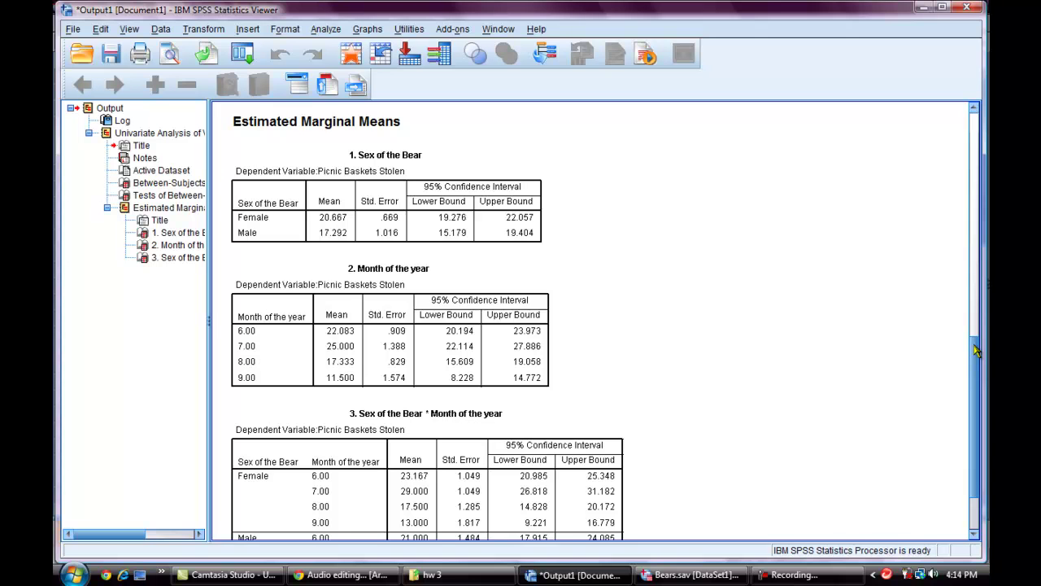
drag(976, 350, 977, 364)
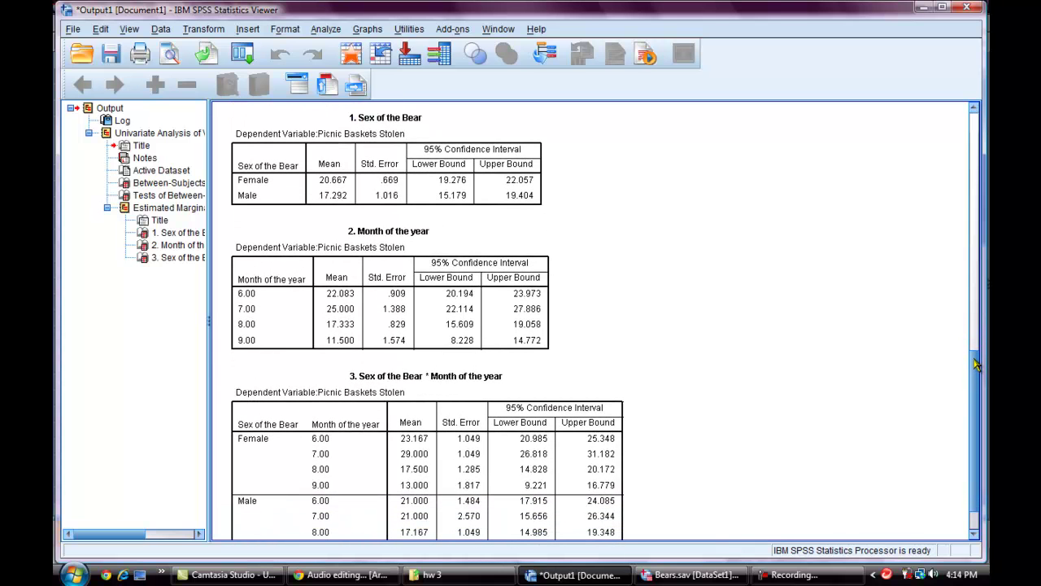